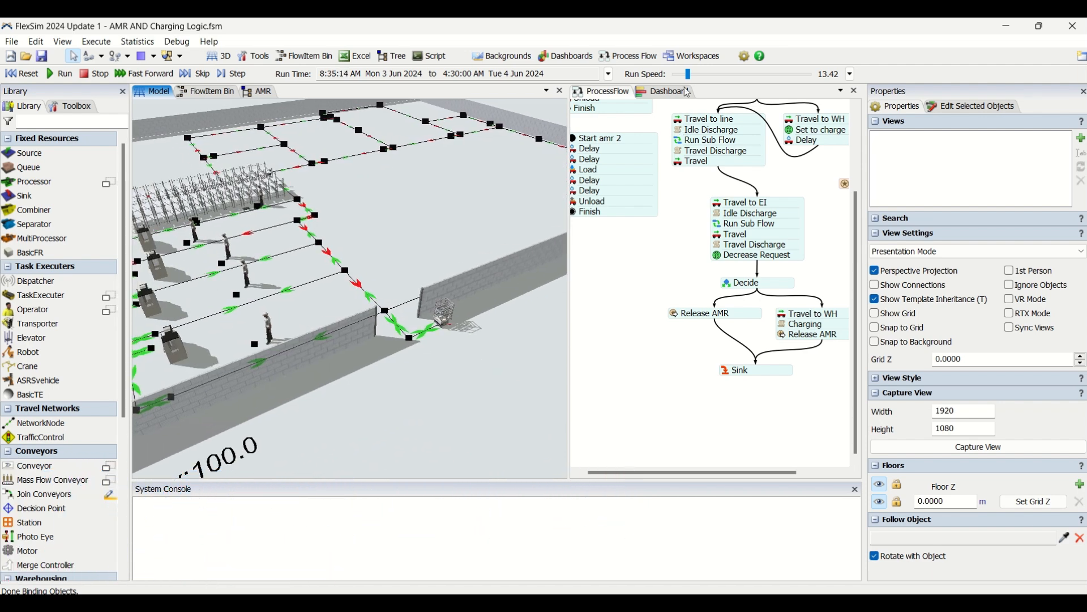
Slow the run speed to 7.86 and follow the AMR past the production lines and in its process flow.
mouse_move(696, 80)
mouse_down()
mouse_move(710, 78)
mouse_move(689, 81)
mouse_up()
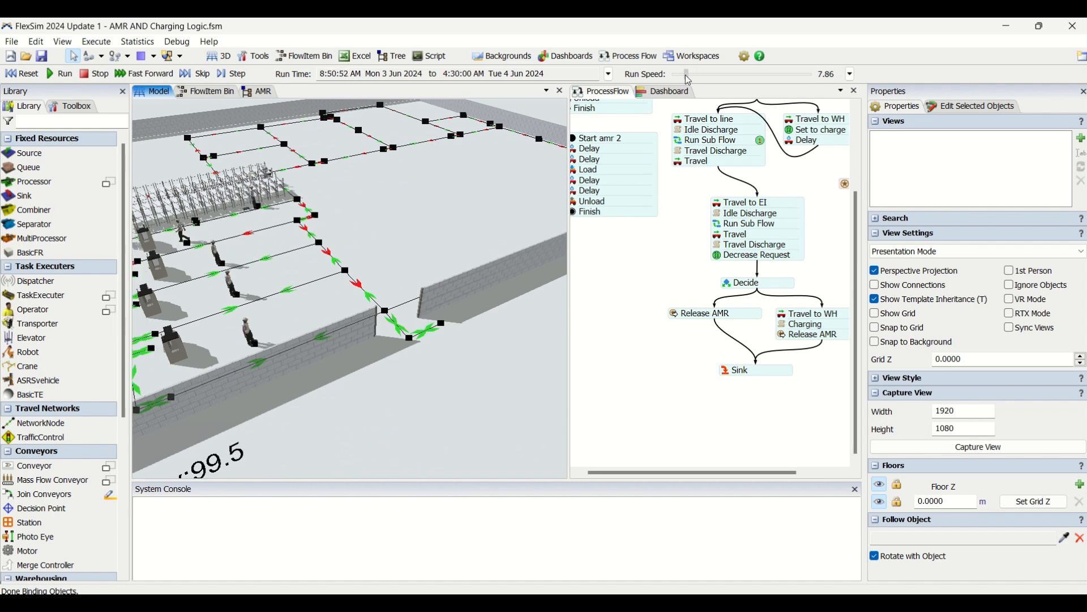
drag(377, 242, 480, 261)
scroll(497, 273, up, 3)
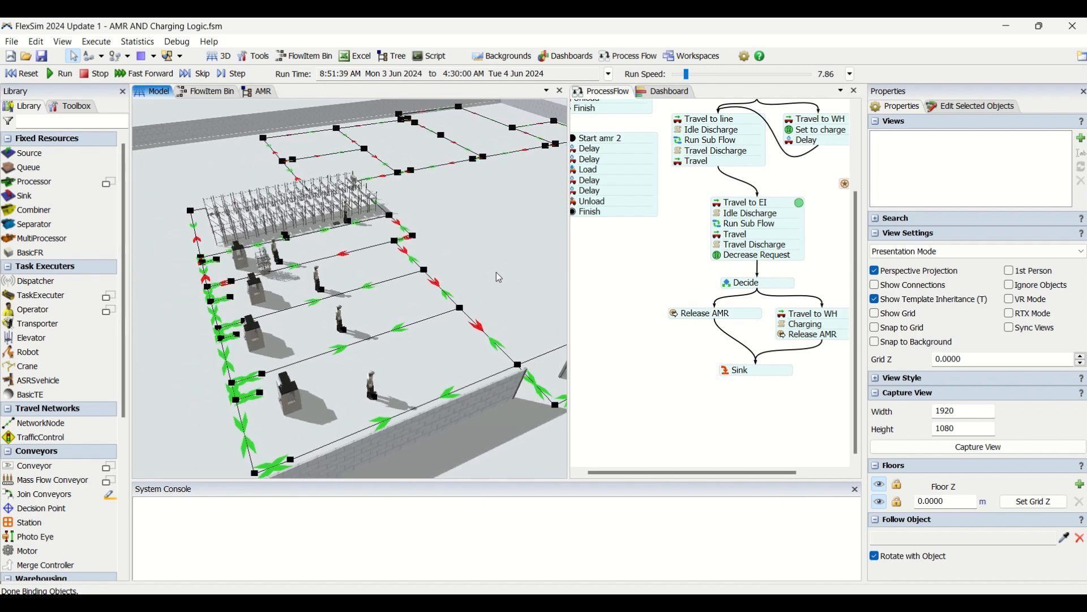
drag(487, 266, 512, 252)
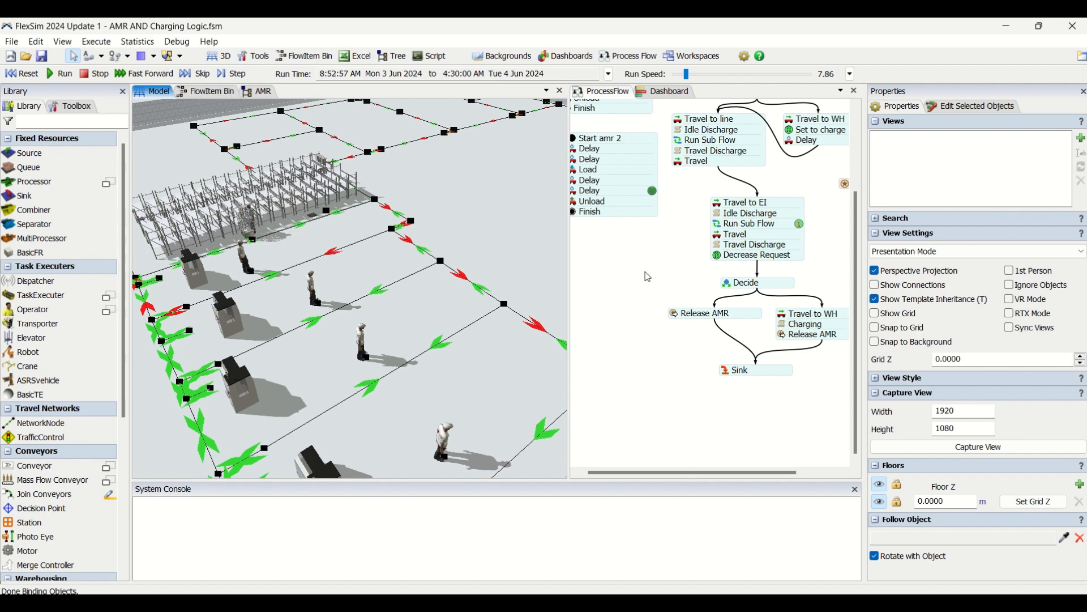
scroll(642, 297, up, 1)
drag(653, 296, 623, 272)
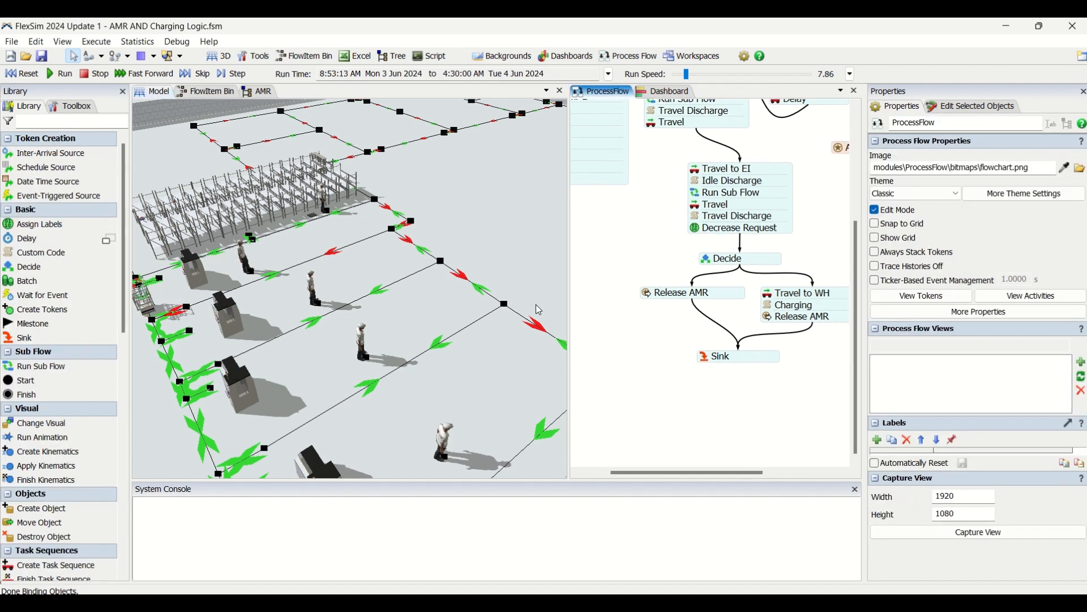
Examine the machines, operators, storage rack and AMR path network in the 3D model while the simulation runs.
drag(289, 350, 280, 299)
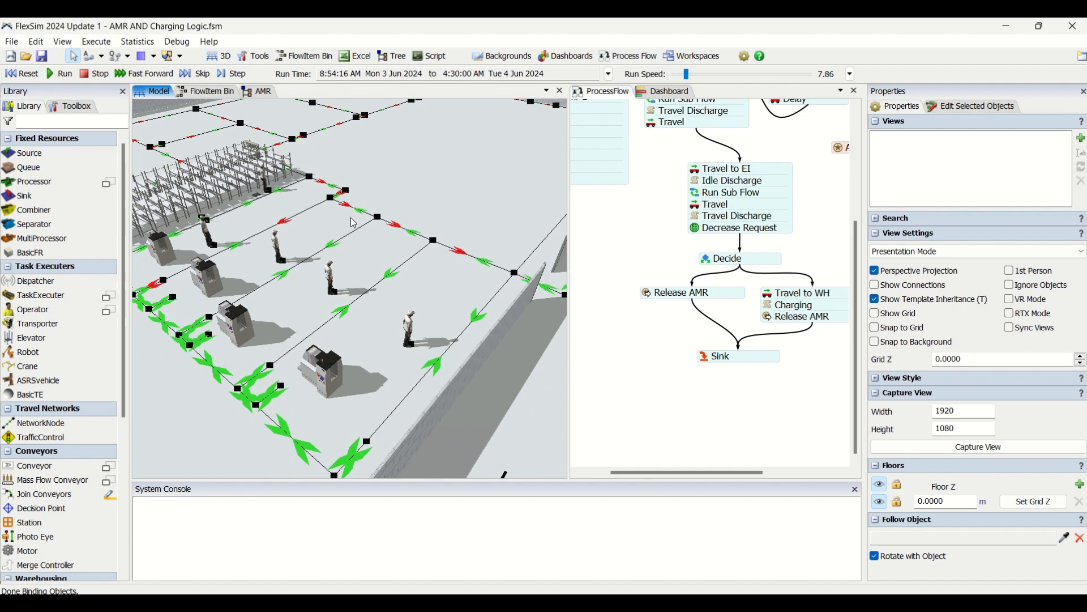
scroll(351, 220, down, 5)
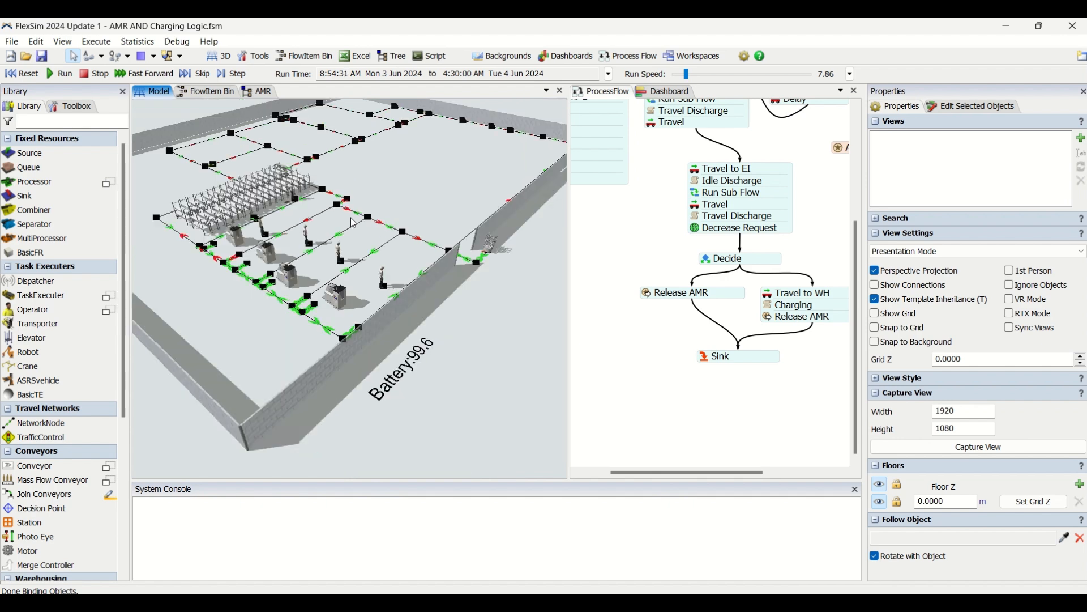
scroll(351, 217, up, 5)
drag(322, 230, 352, 229)
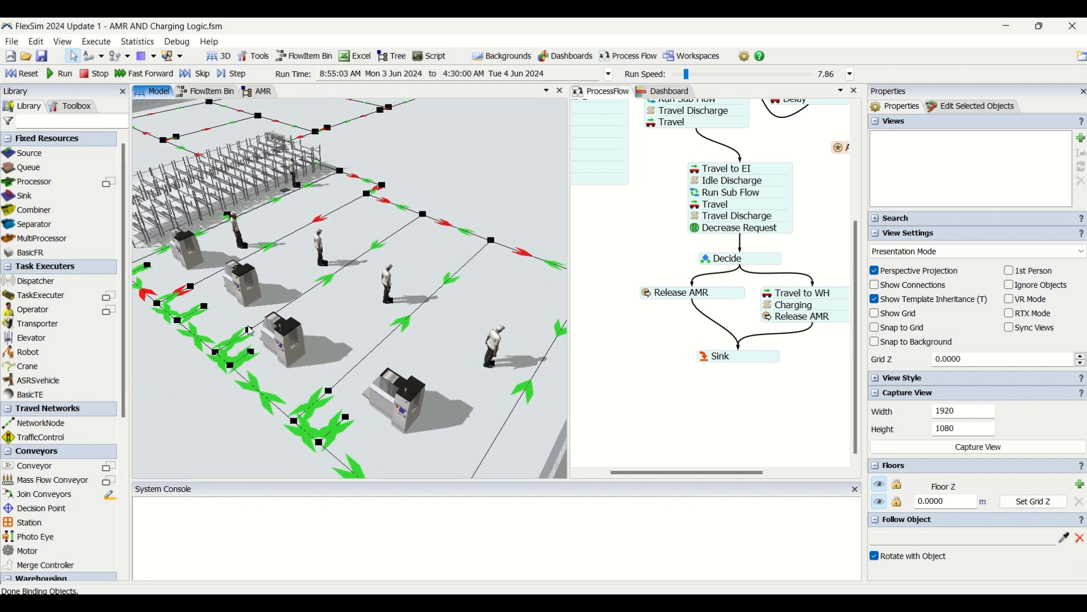
drag(259, 217, 316, 268)
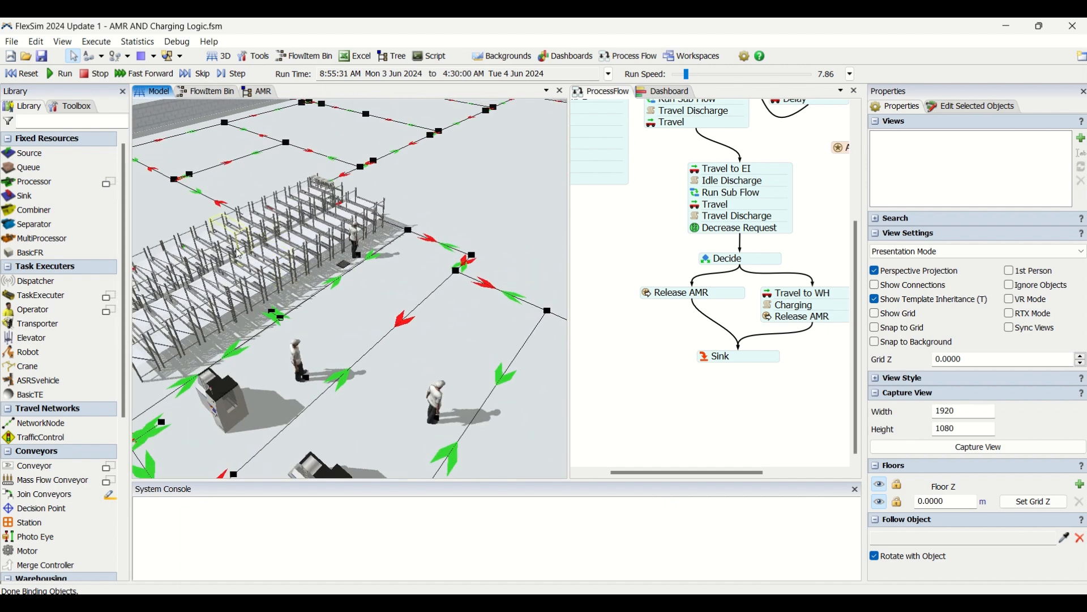
drag(336, 335, 322, 236)
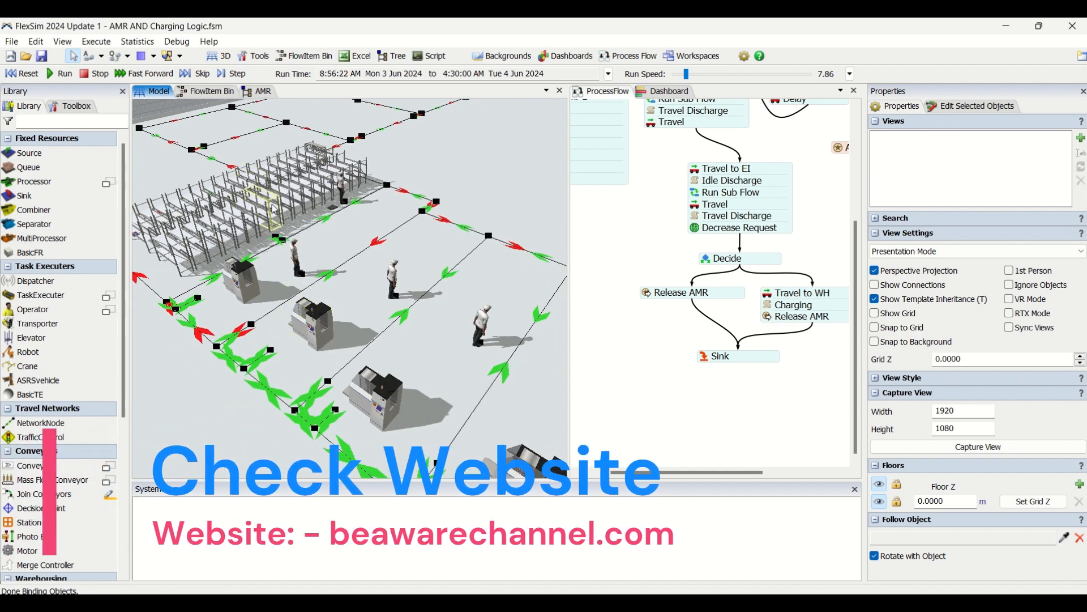
drag(329, 237, 259, 215)
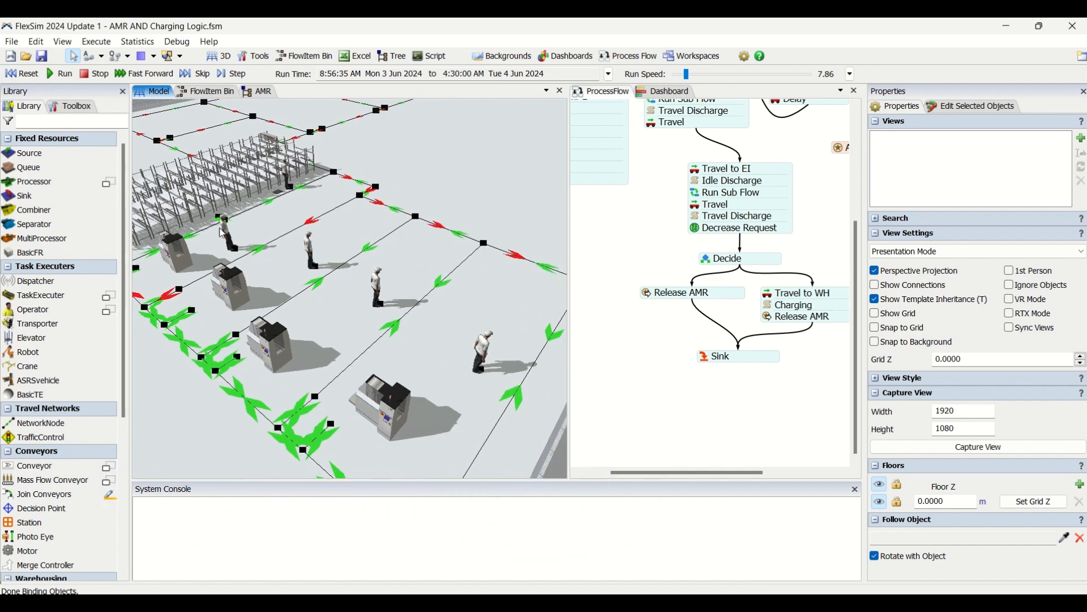
drag(418, 271, 411, 270)
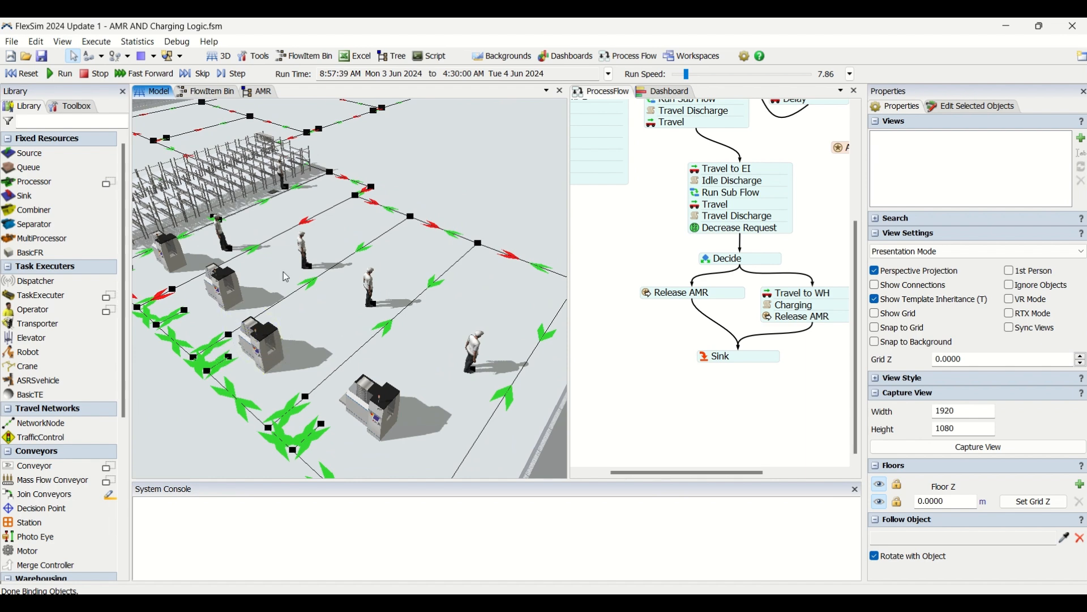
drag(278, 213, 212, 265)
scroll(382, 271, down, 5)
drag(381, 272, 359, 252)
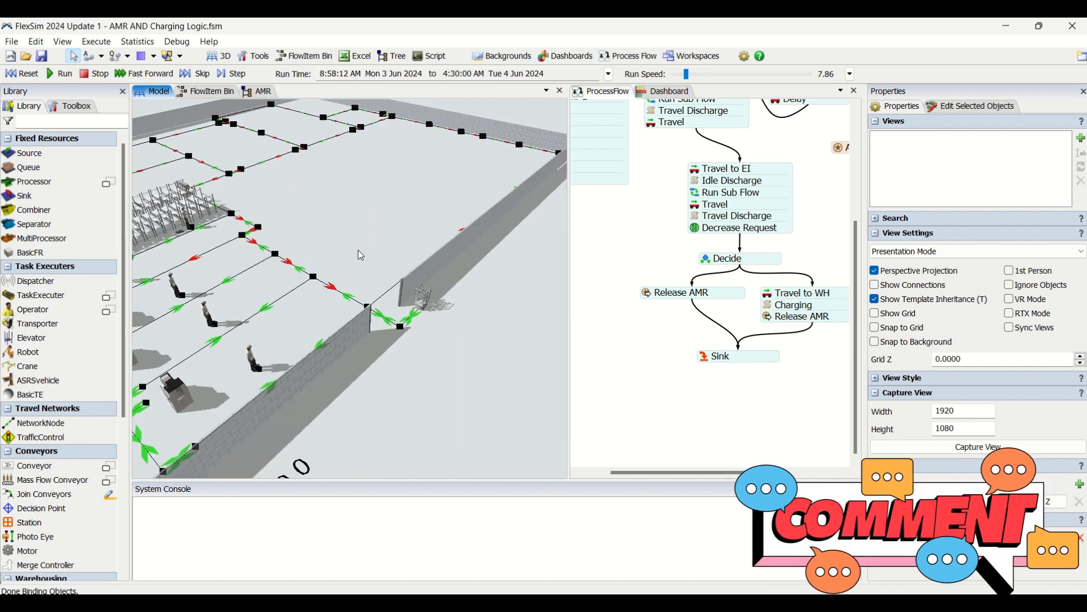
Lower the run speed to 0 to halt the simulation while a token is in the Travel to EI activity.
drag(687, 74, 681, 108)
drag(618, 204, 614, 248)
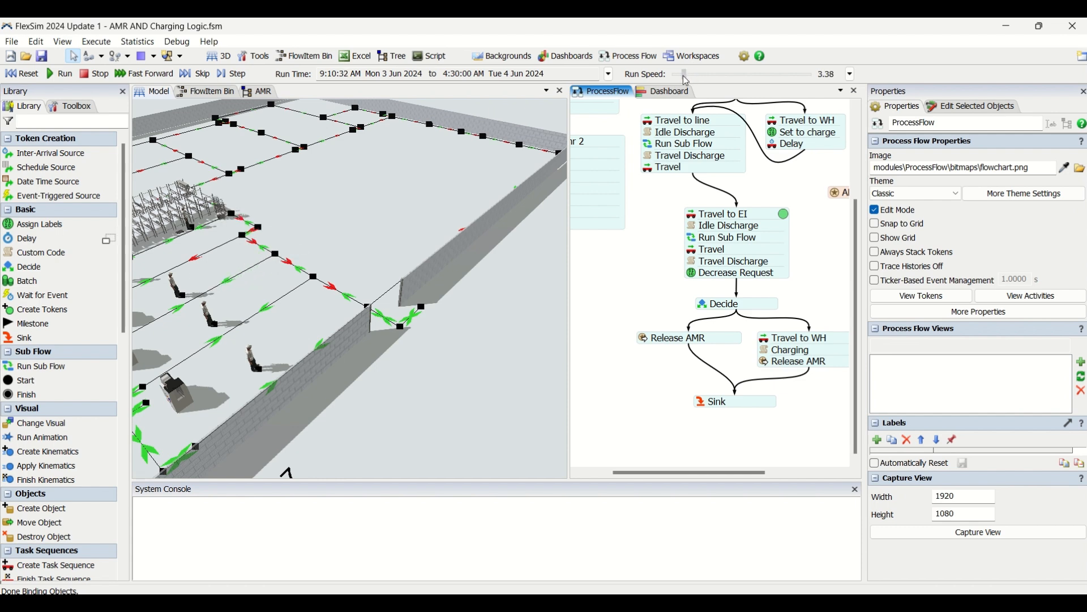
drag(682, 74, 646, 84)
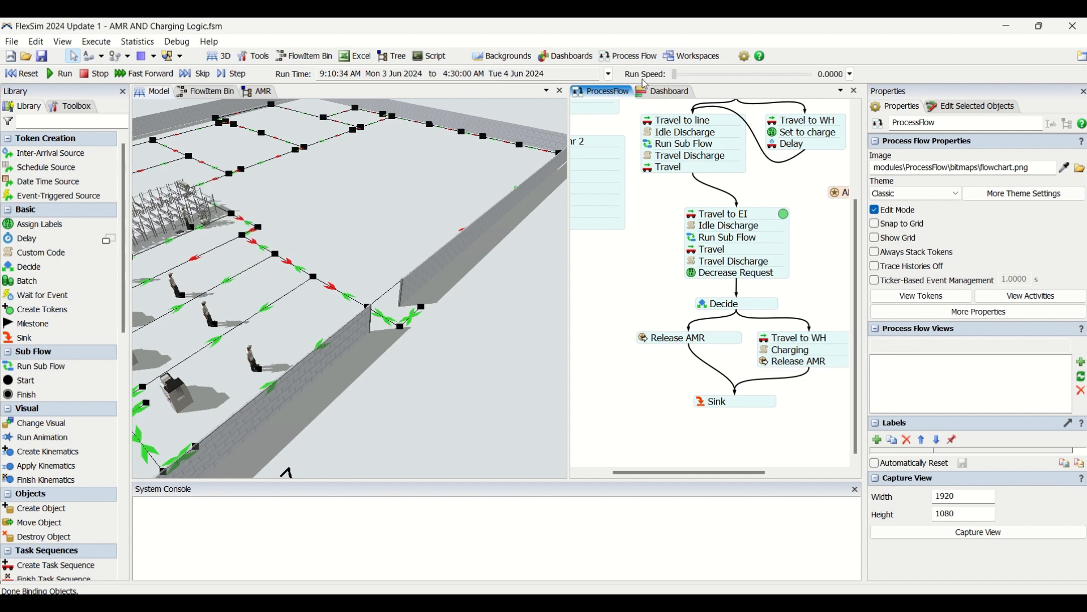
Inspect the executer and destination settings of the Travel to EI activity.
double_click(694, 221)
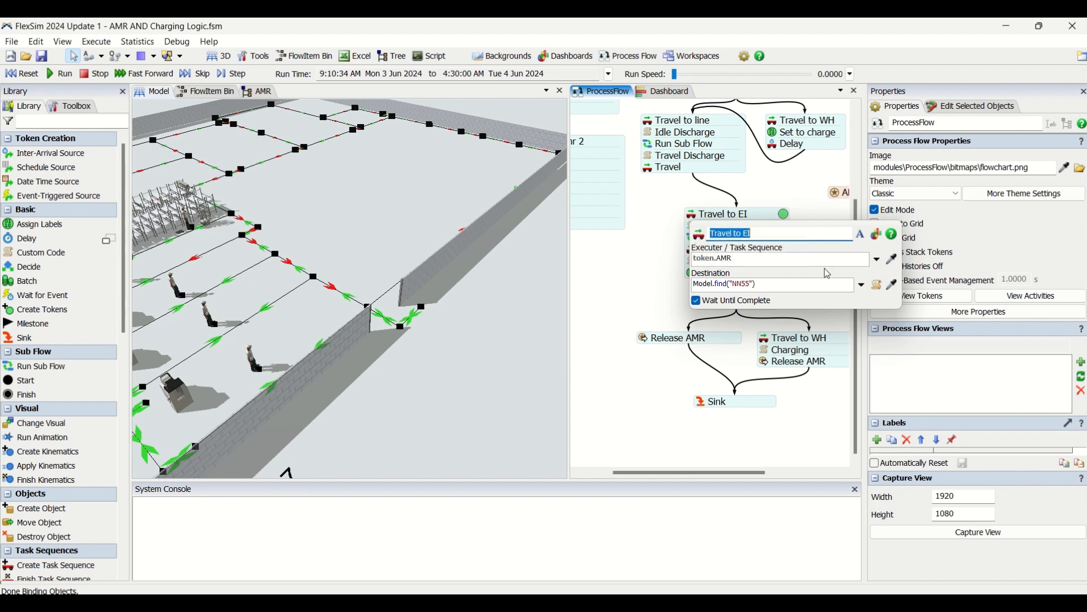
click(755, 260)
drag(755, 260, 684, 259)
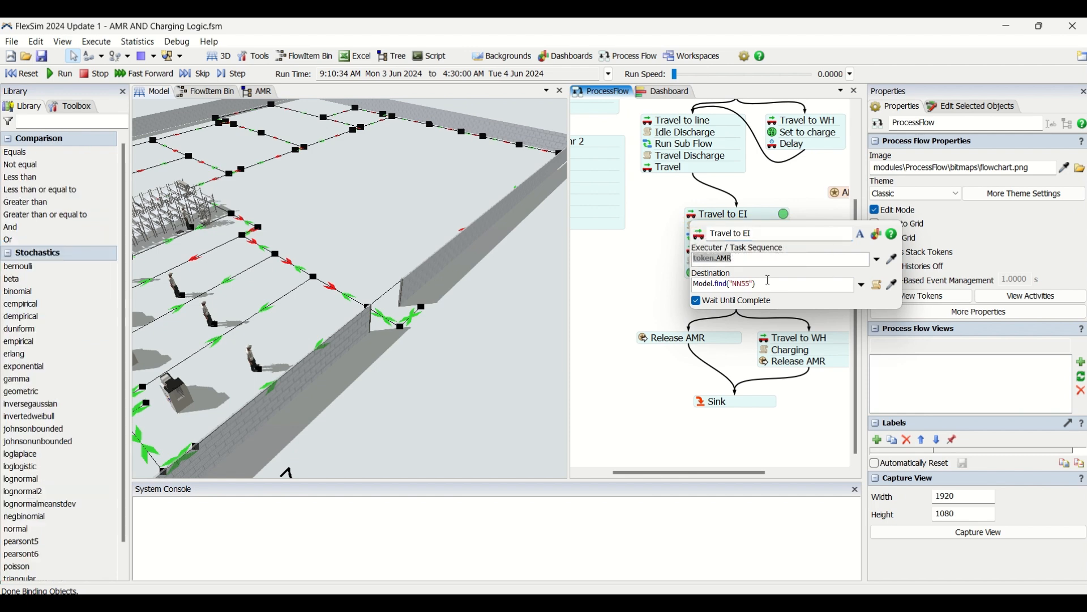
drag(761, 283, 698, 283)
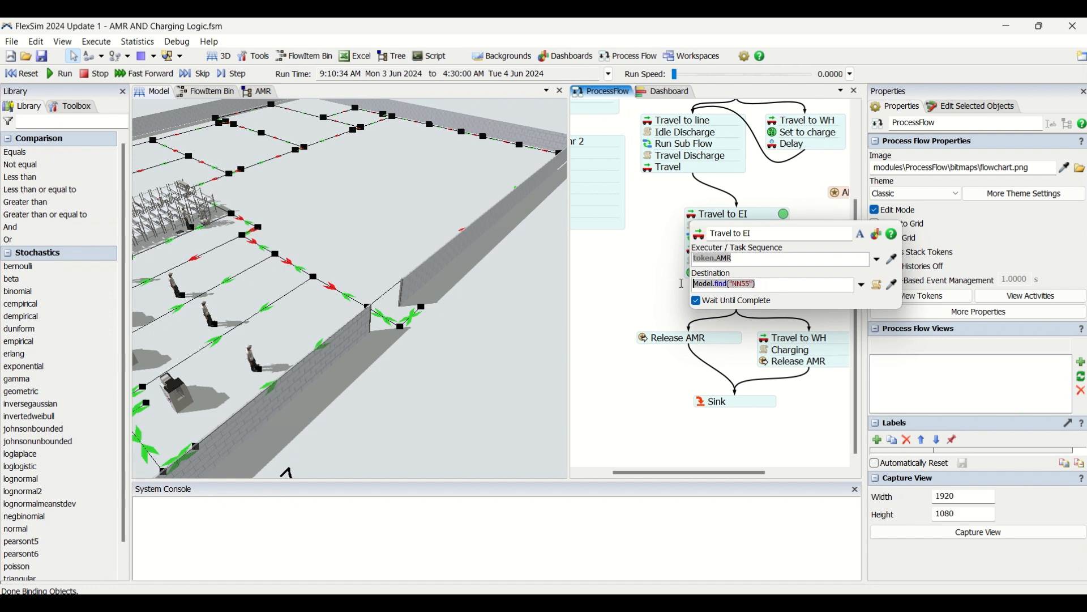
Locate the Travel to EI destination node beside the storage rack in the 3D model and check its name.
drag(399, 208, 470, 245)
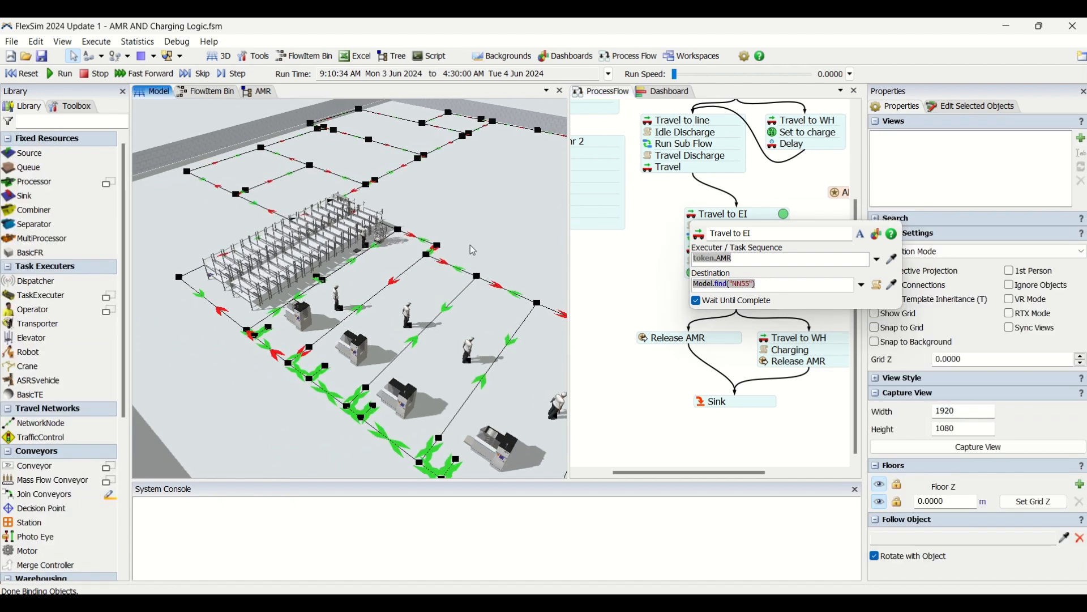
scroll(324, 276, up, 5)
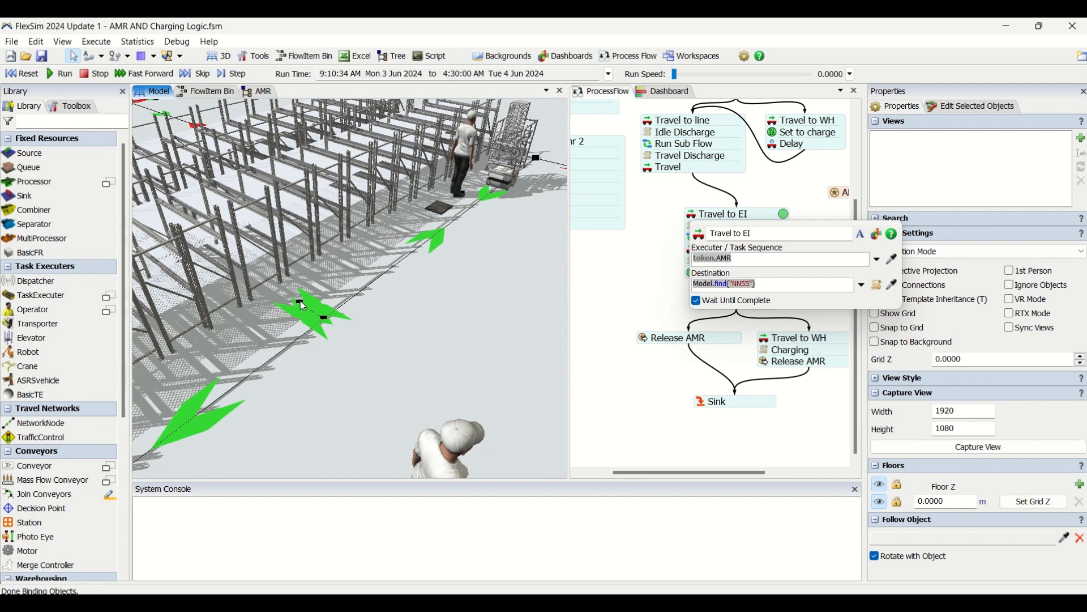
click(301, 301)
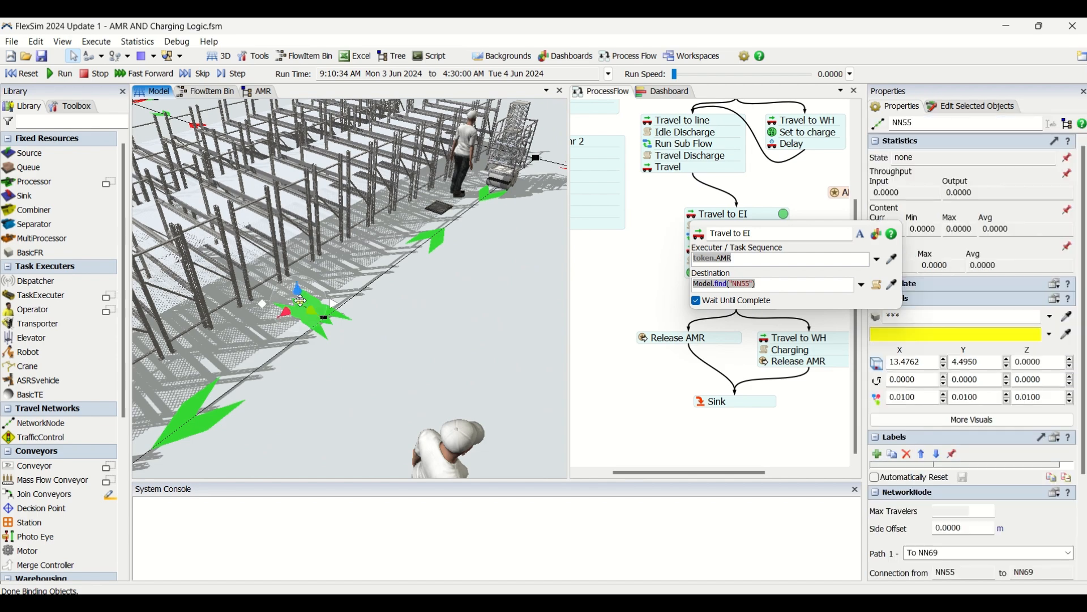
click(490, 326)
scroll(490, 326, down, 5)
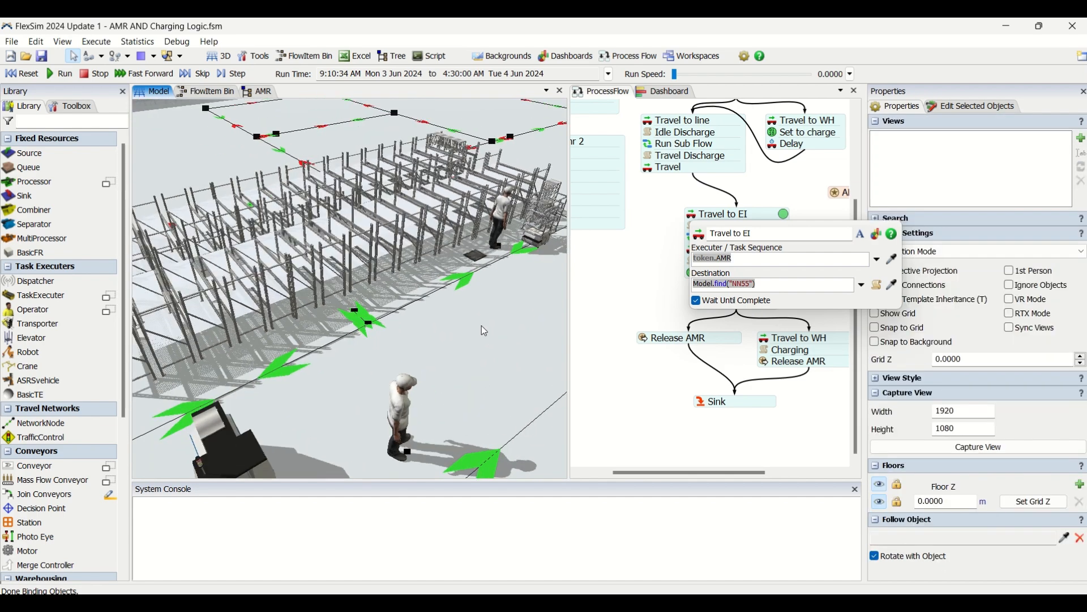
click(638, 295)
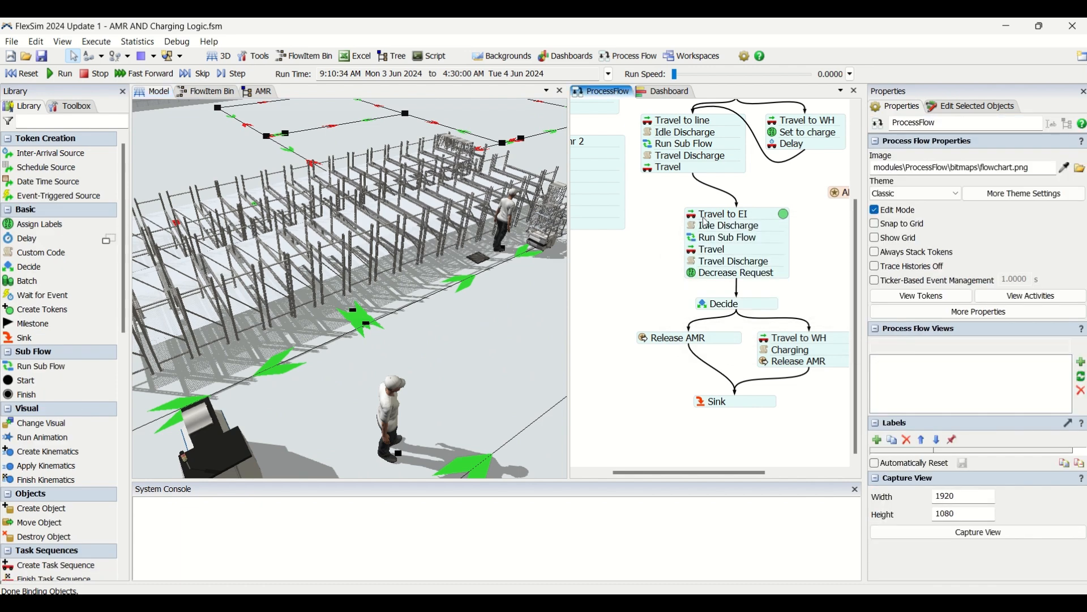
Review the custom code of the Idle Discharge activity below Travel to EI, focusing on the battery discharge rate label.
double_click(697, 232)
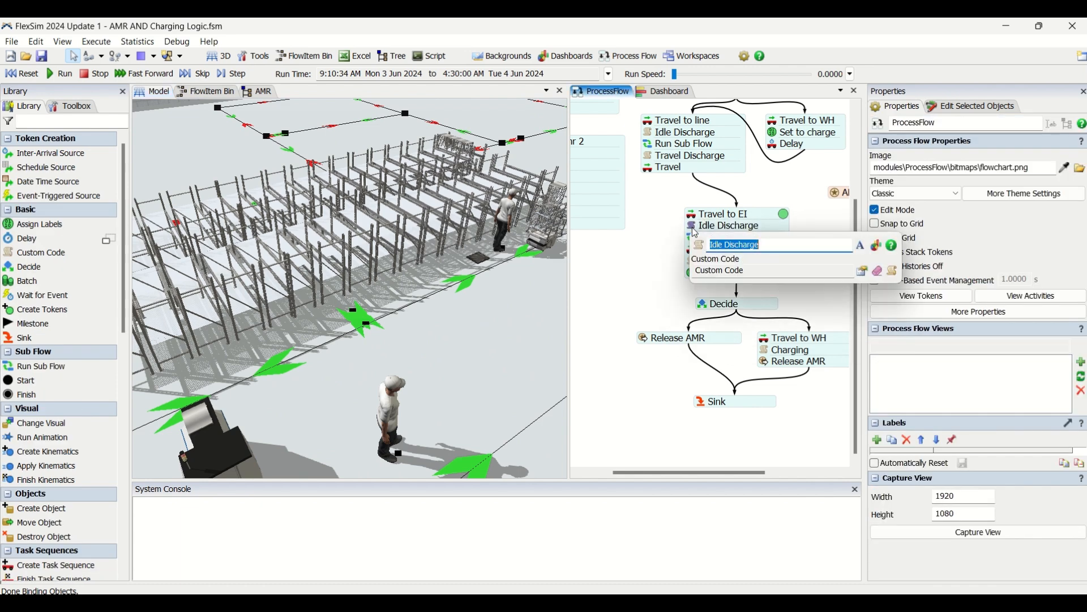
click(865, 272)
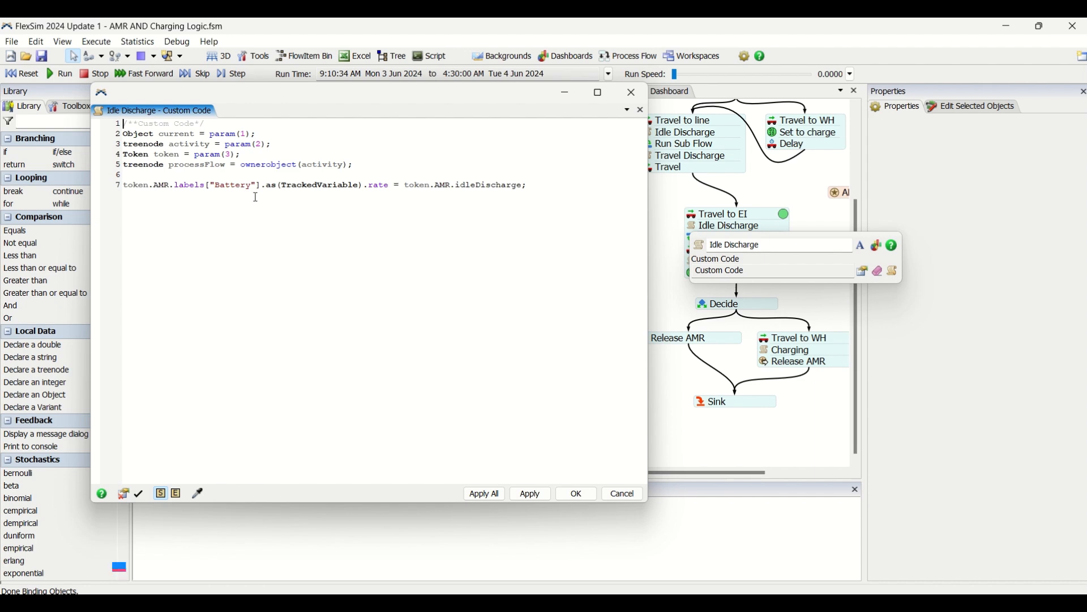
drag(462, 185, 519, 184)
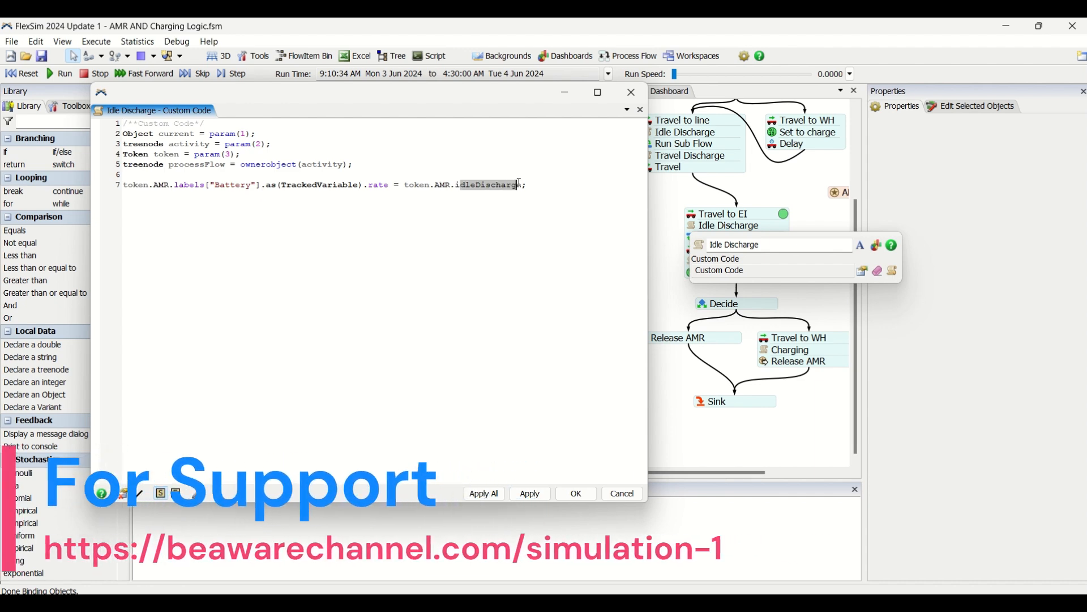
click(577, 494)
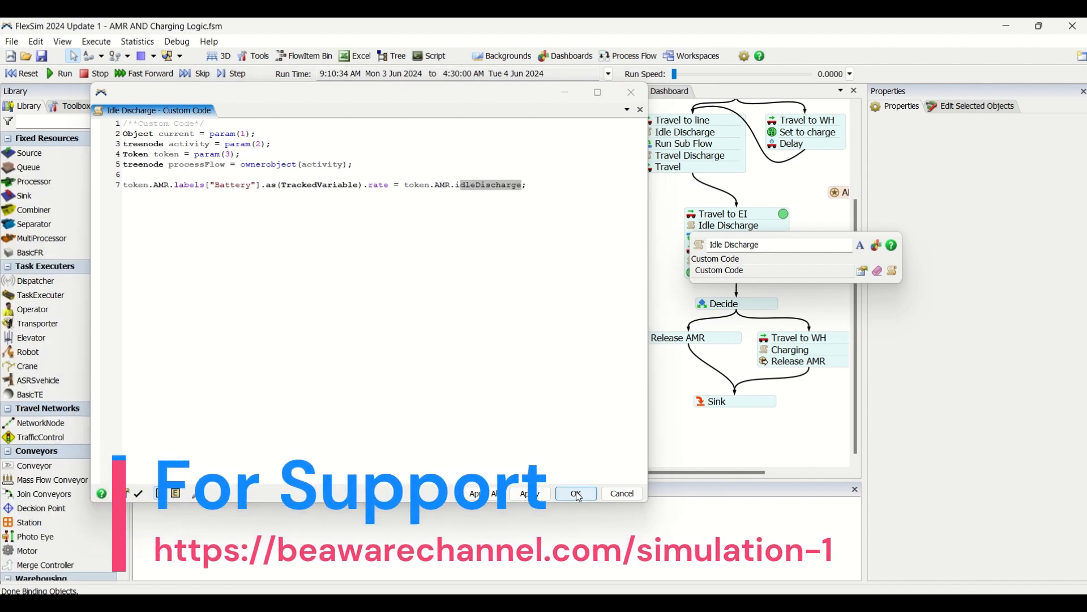
click(630, 256)
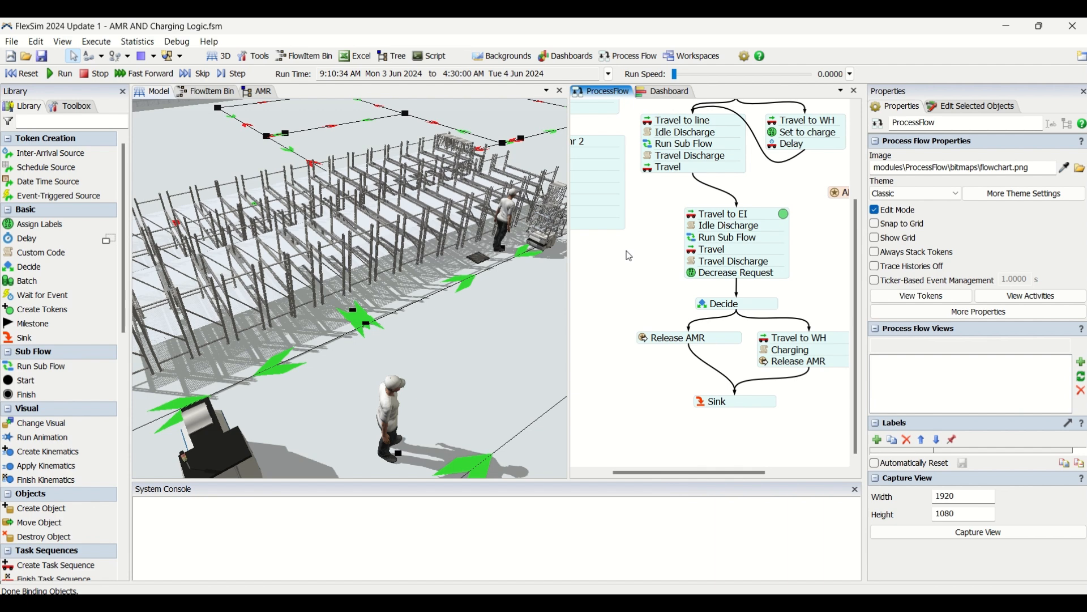
Check which sub flow and token quantity the Run Sub Flow activity in the Travel to EI block uses.
click(695, 242)
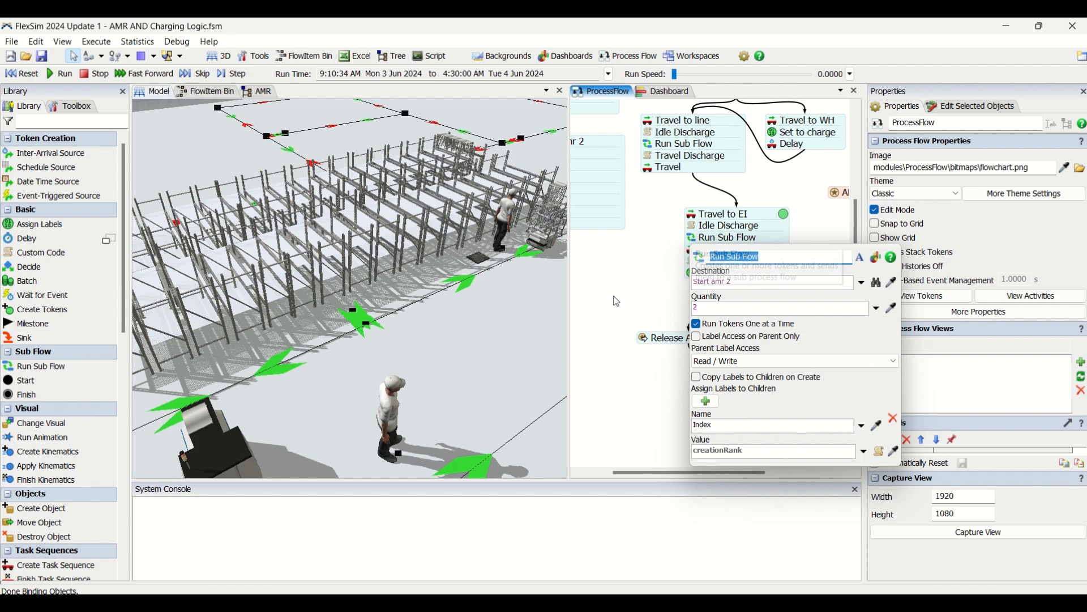
scroll(617, 301, down, 1)
drag(614, 296, 671, 310)
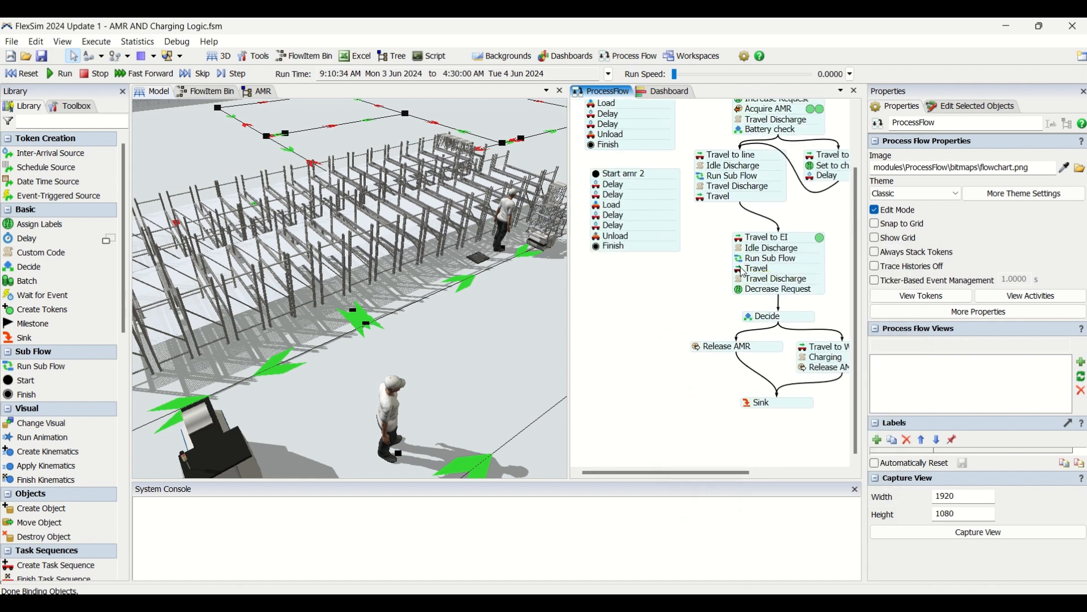
click(743, 261)
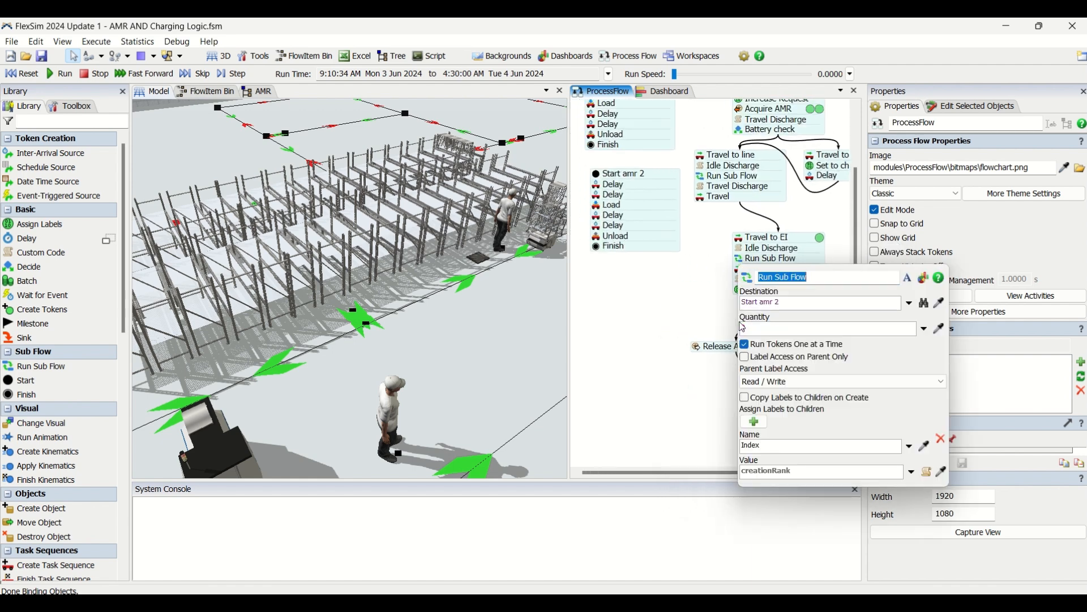
Inspect the executer, item and station of the Load activity in the Start amr 2 sub flow.
click(665, 188)
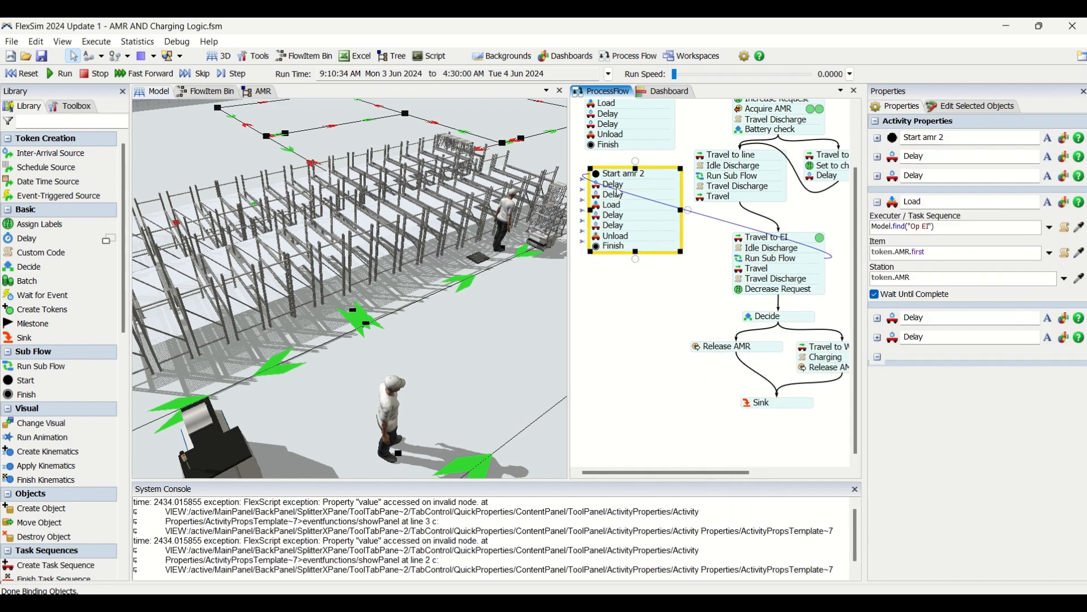
double_click(600, 207)
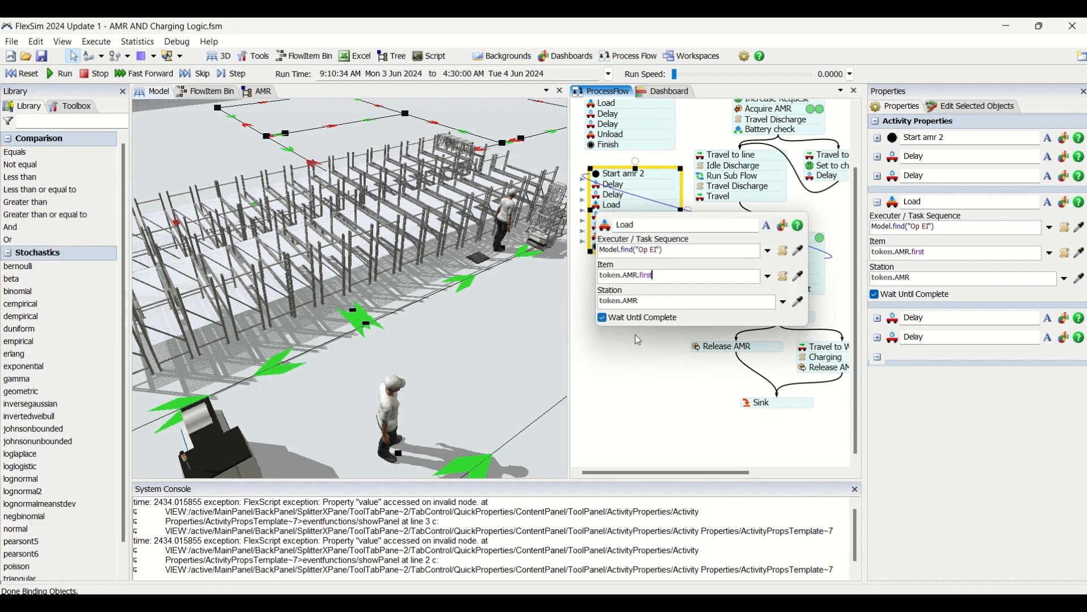
click(631, 349)
Inspect the item and station settings of the Unload activity in the Start amr 2 sub flow.
double_click(597, 242)
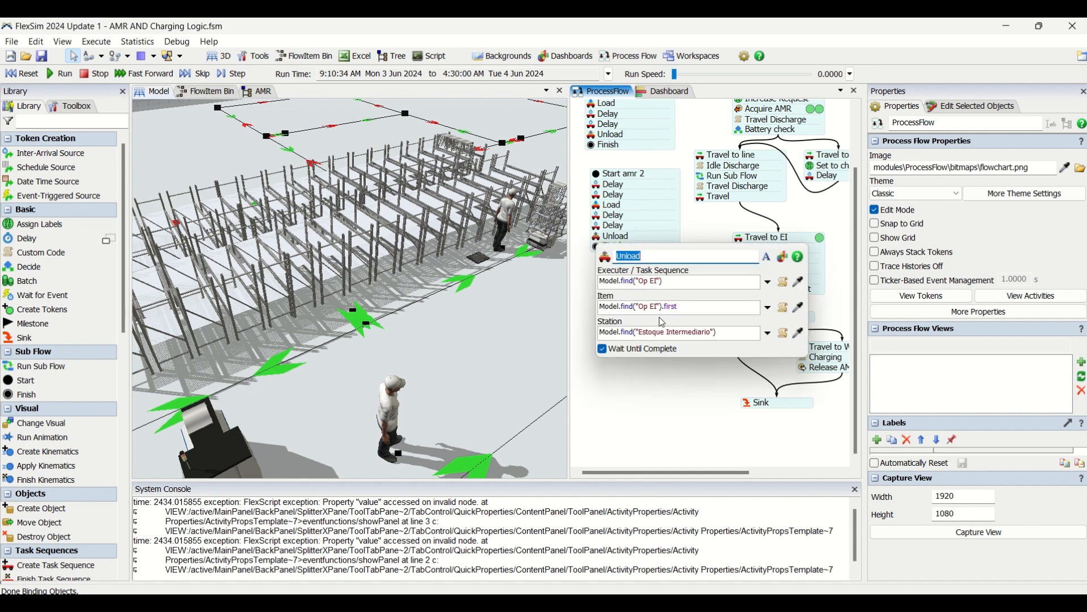
click(722, 333)
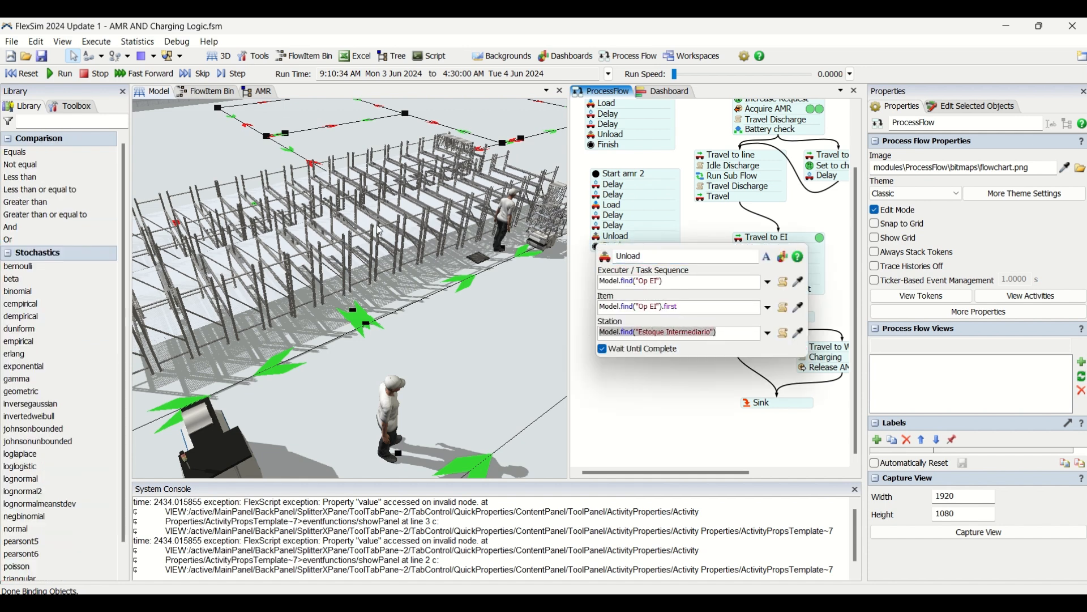
click(689, 304)
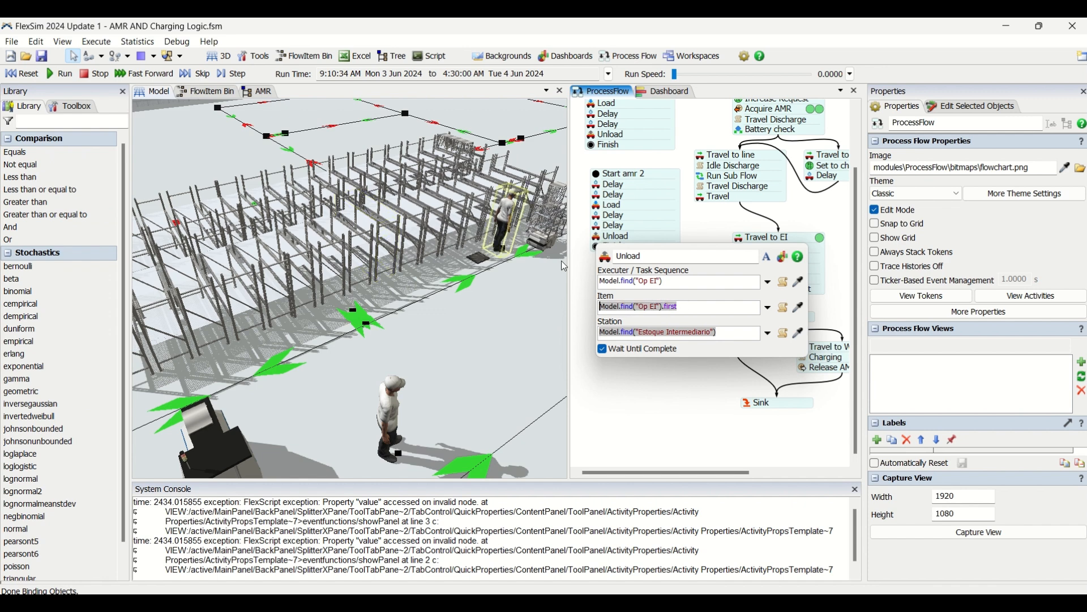
Recheck the executer, item and station settings of the Load activity in the Start amr 2 sub flow.
click(599, 209)
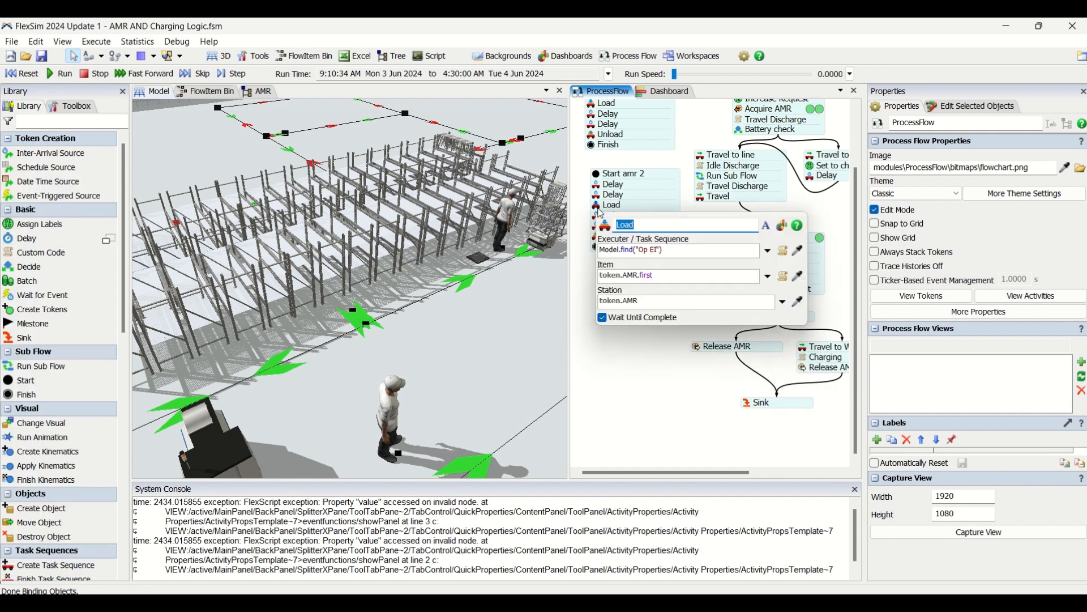
click(613, 365)
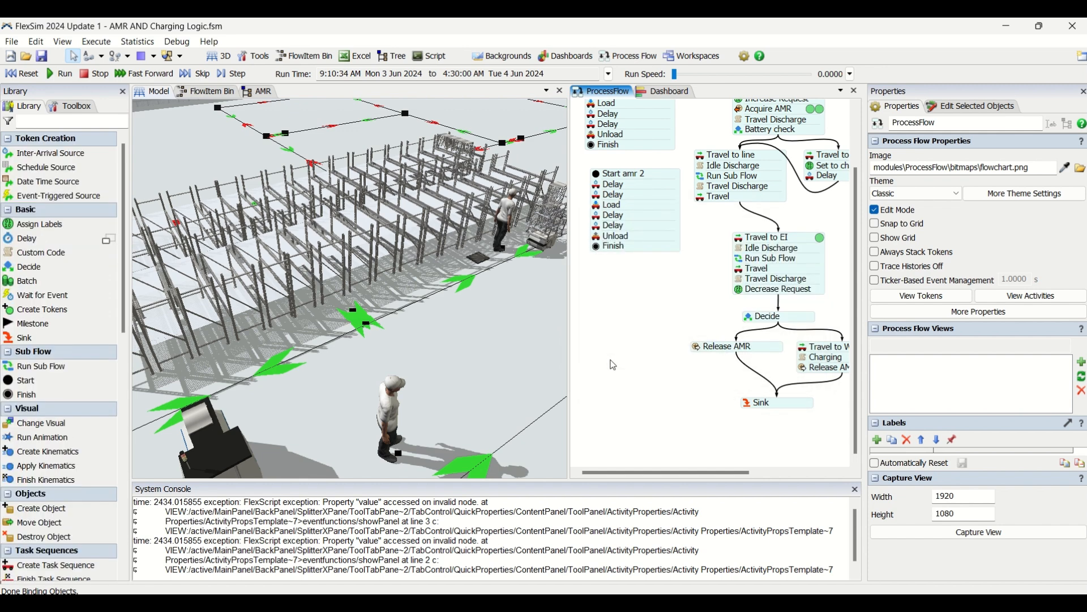
Run the simulation further with the run speed set to 2.65.
scroll(613, 365, down, 1)
drag(621, 325, 611, 325)
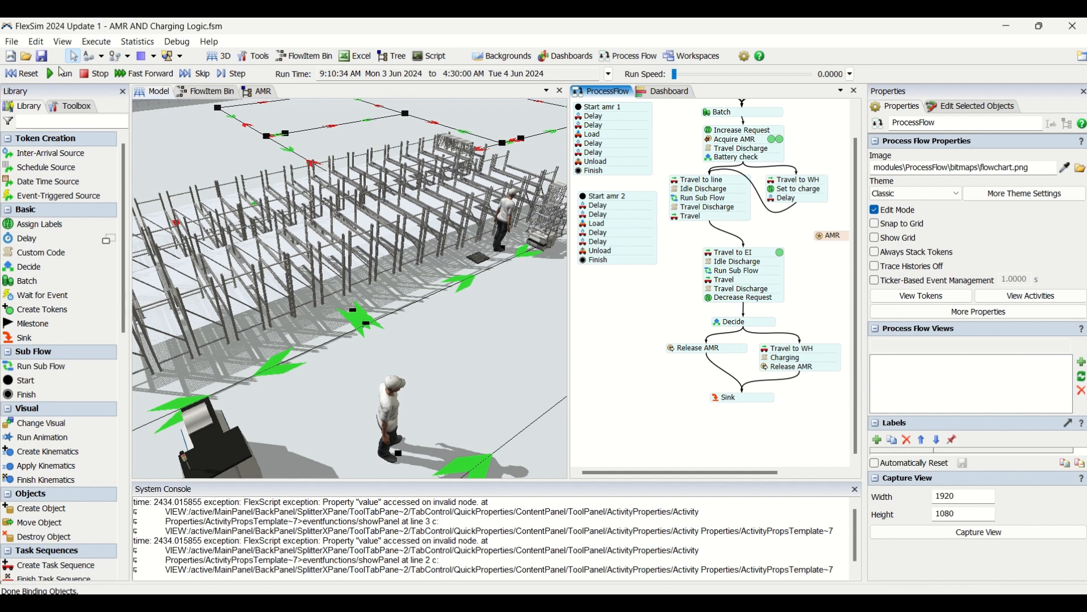
click(65, 79)
drag(679, 77, 685, 75)
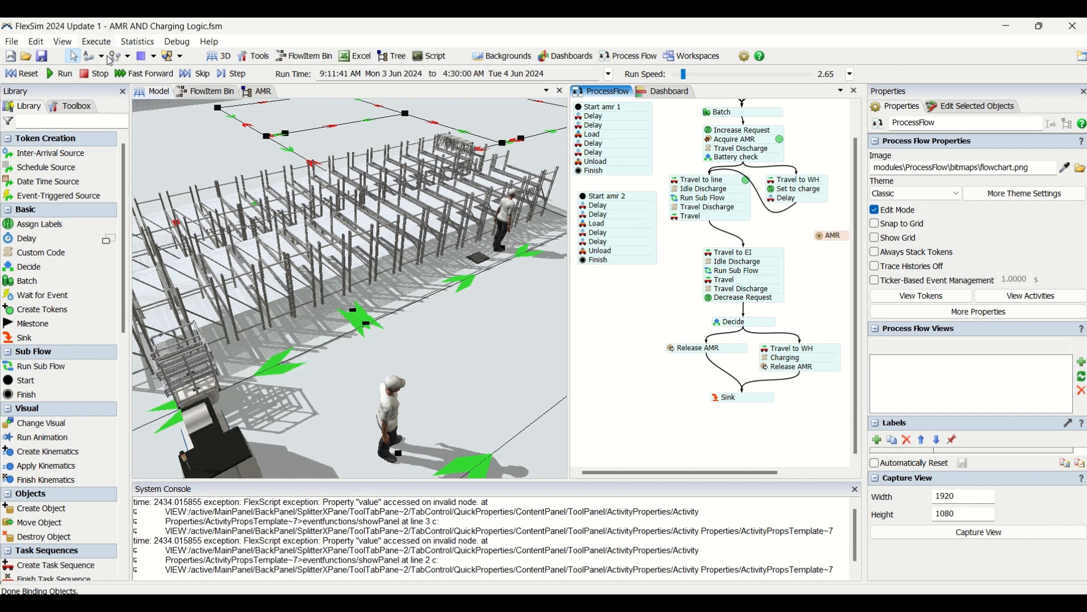
Check the executer and destination of the Travel activity in the Travel to EI block.
click(709, 282)
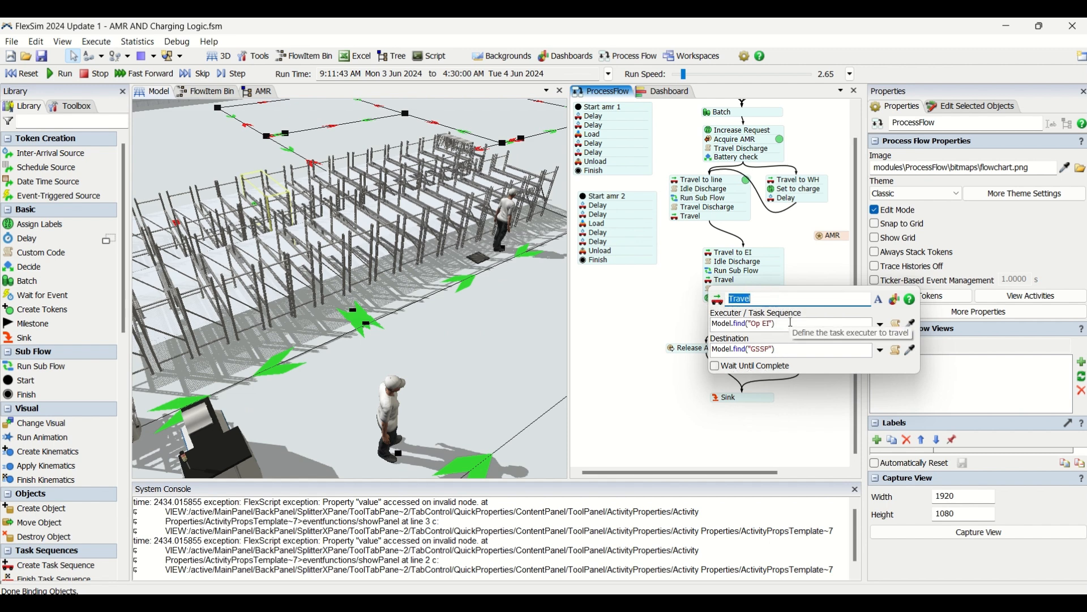
click(708, 282)
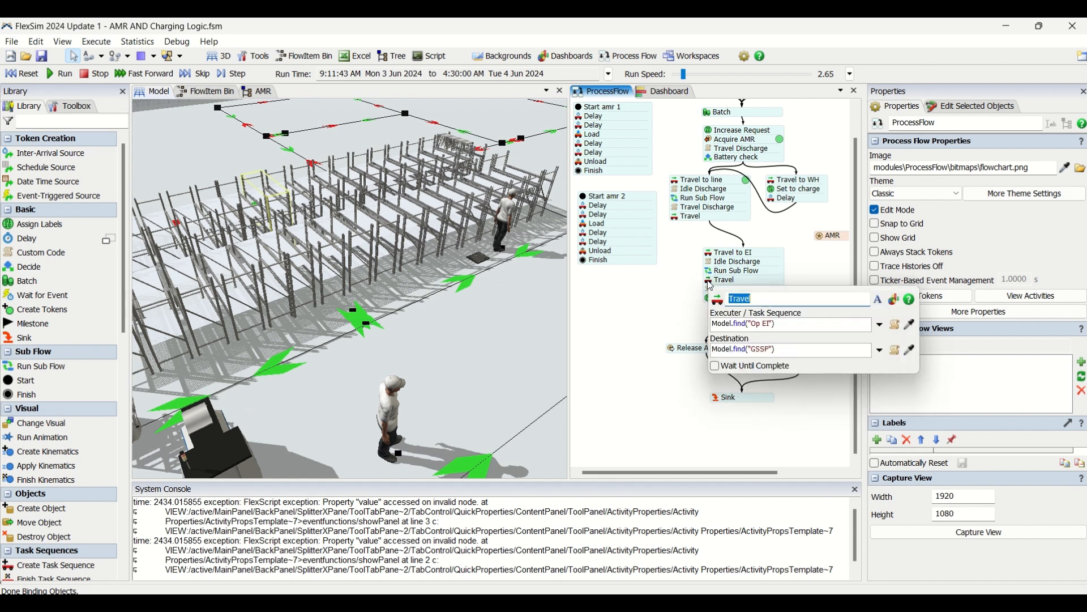
click(656, 296)
Review the custom code of the Travel Discharge activity in the Travel to EI block, focusing on the battery rate line.
click(710, 289)
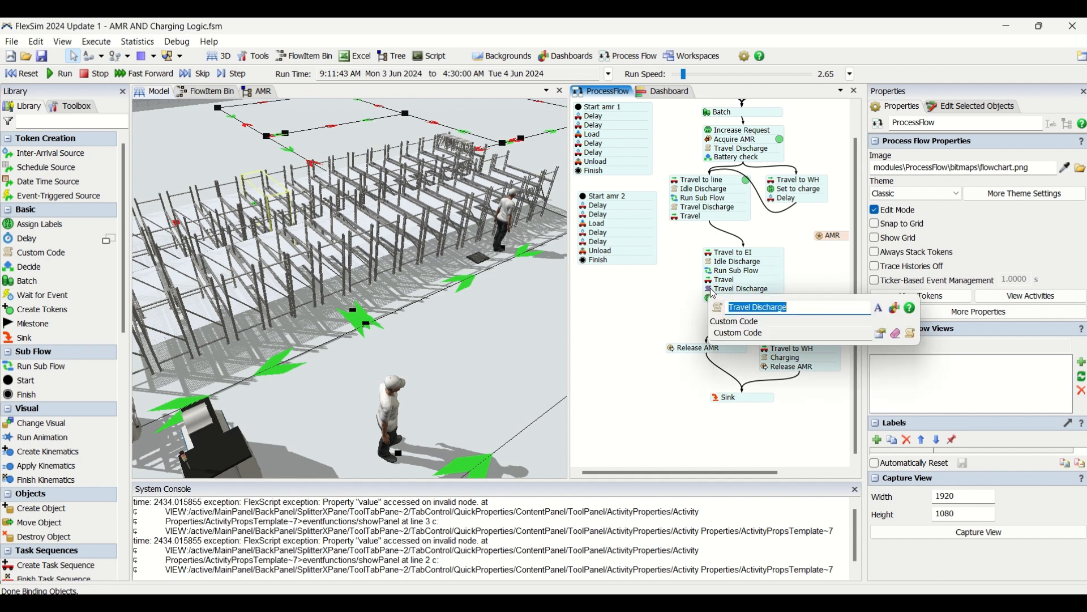
click(882, 335)
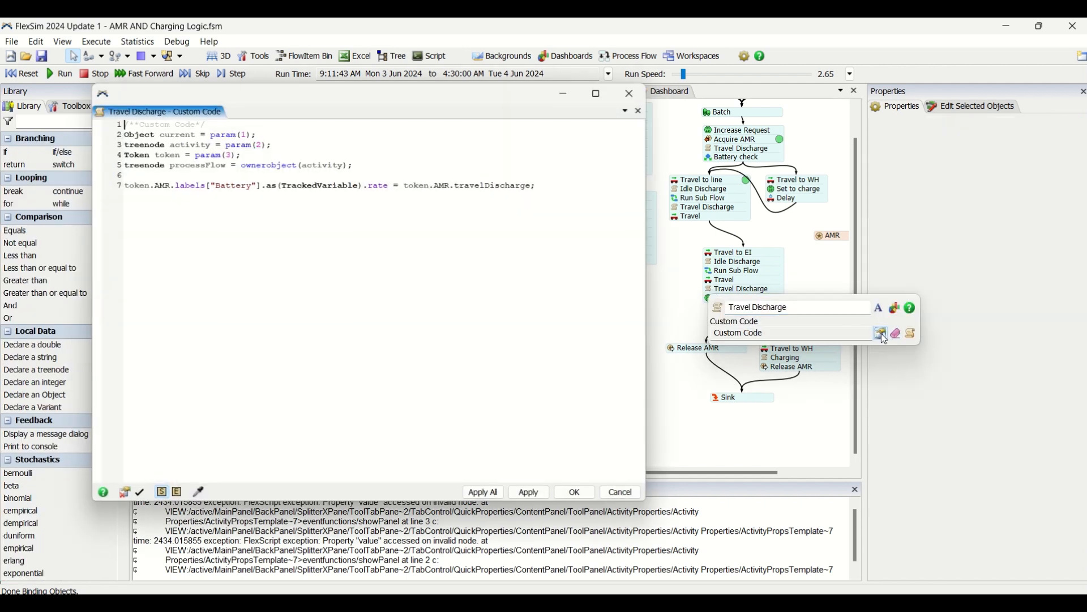
click(577, 496)
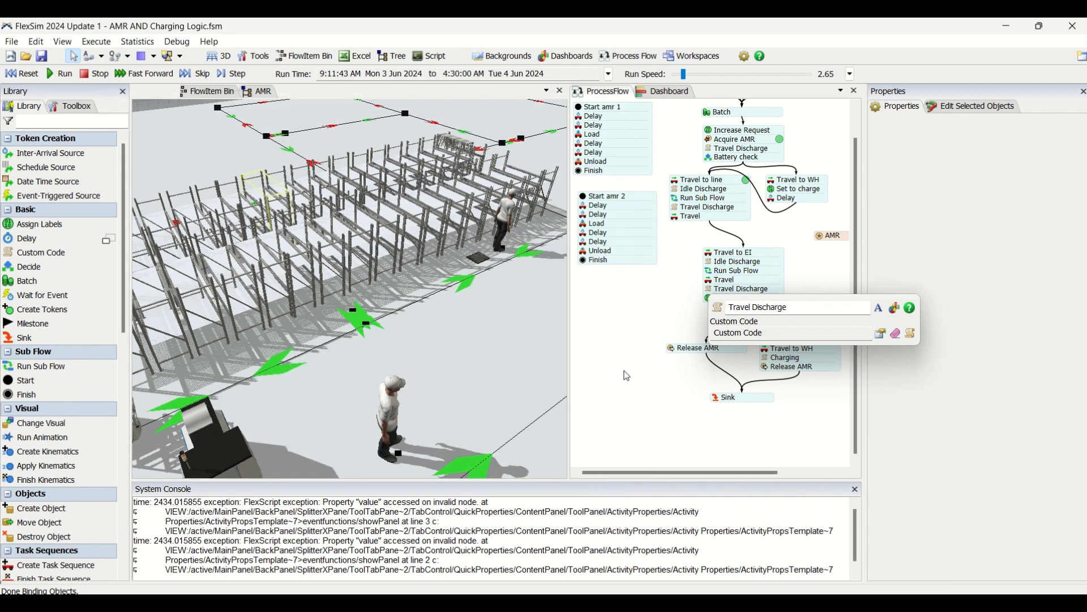
click(517, 367)
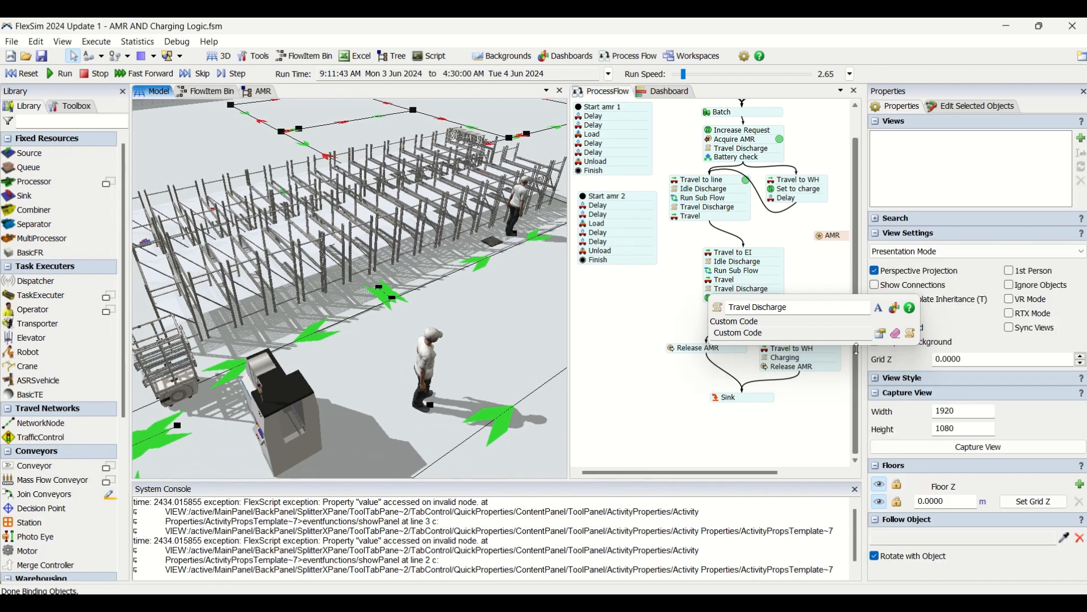
click(912, 336)
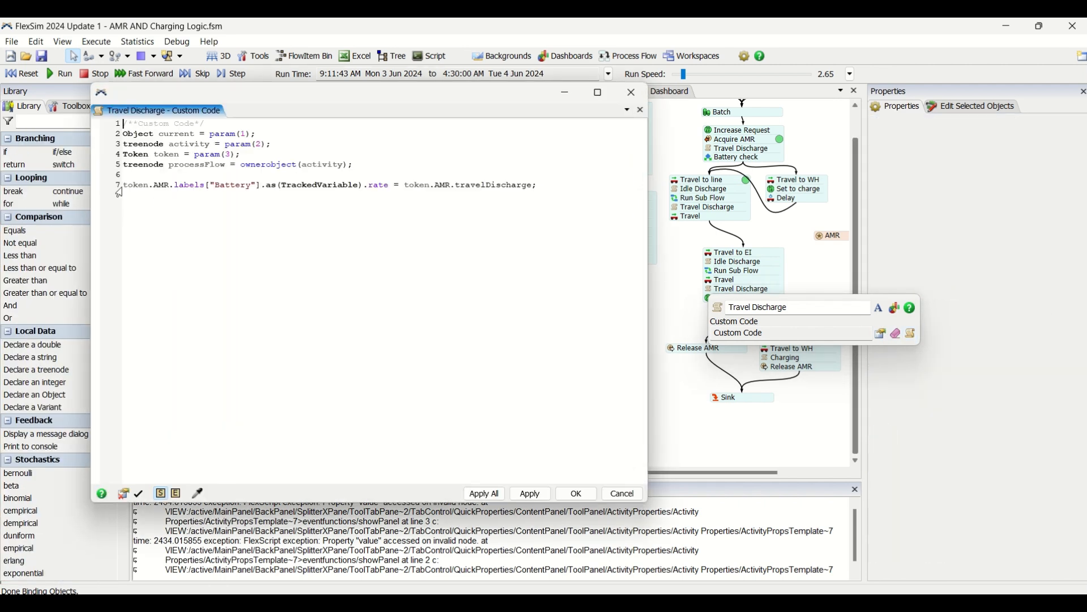
triple_click(128, 191)
drag(173, 186, 416, 182)
click(460, 185)
click(592, 182)
click(628, 497)
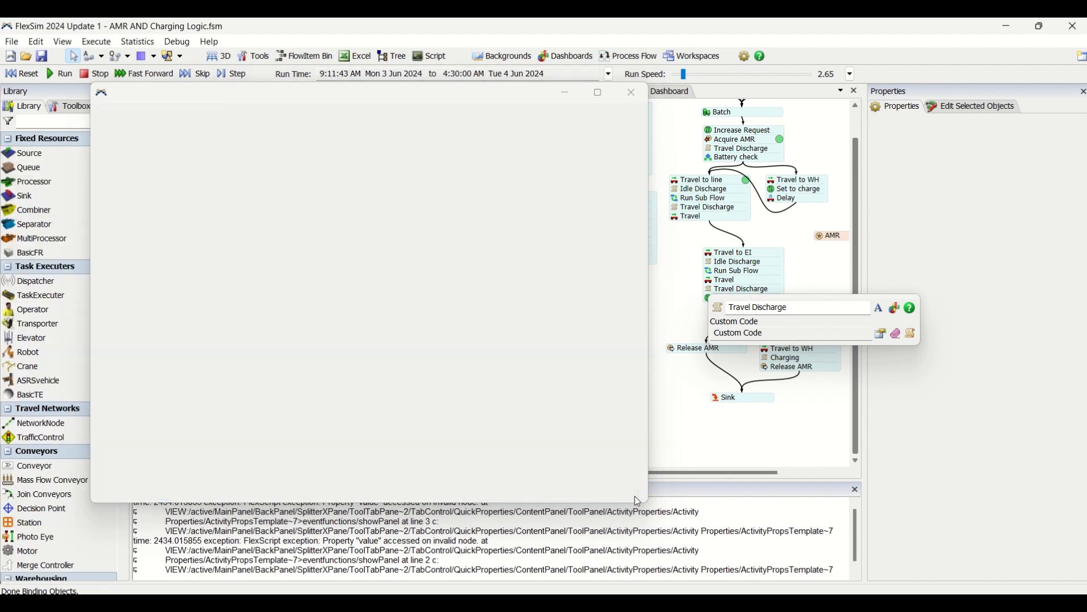
Inspect the travelDischarge label of the AMR in the 3D model, closing the Travel Discharge settings.
click(195, 397)
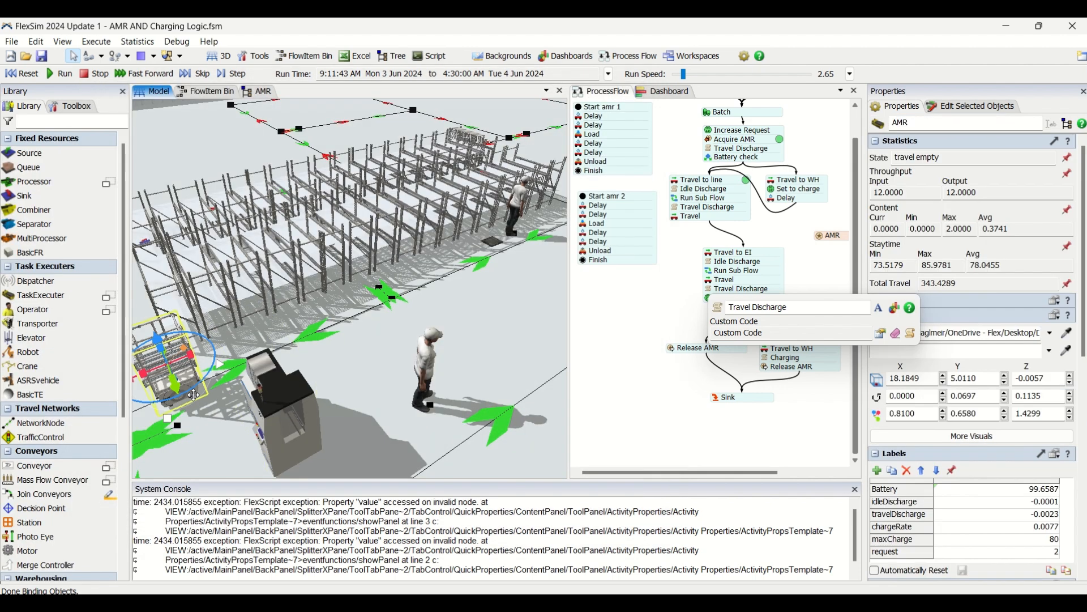
click(925, 519)
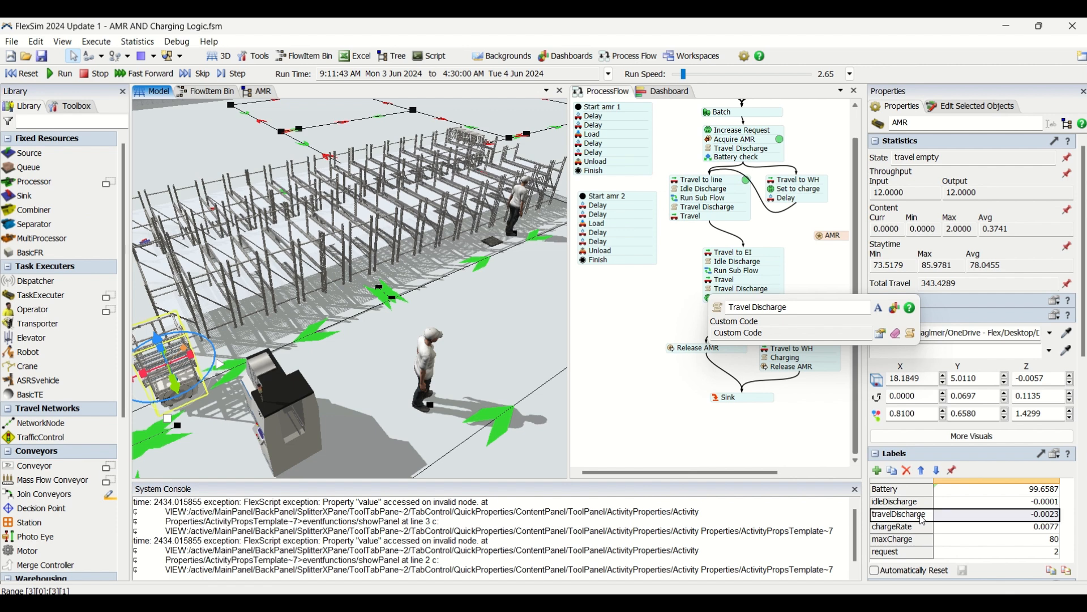
click(727, 406)
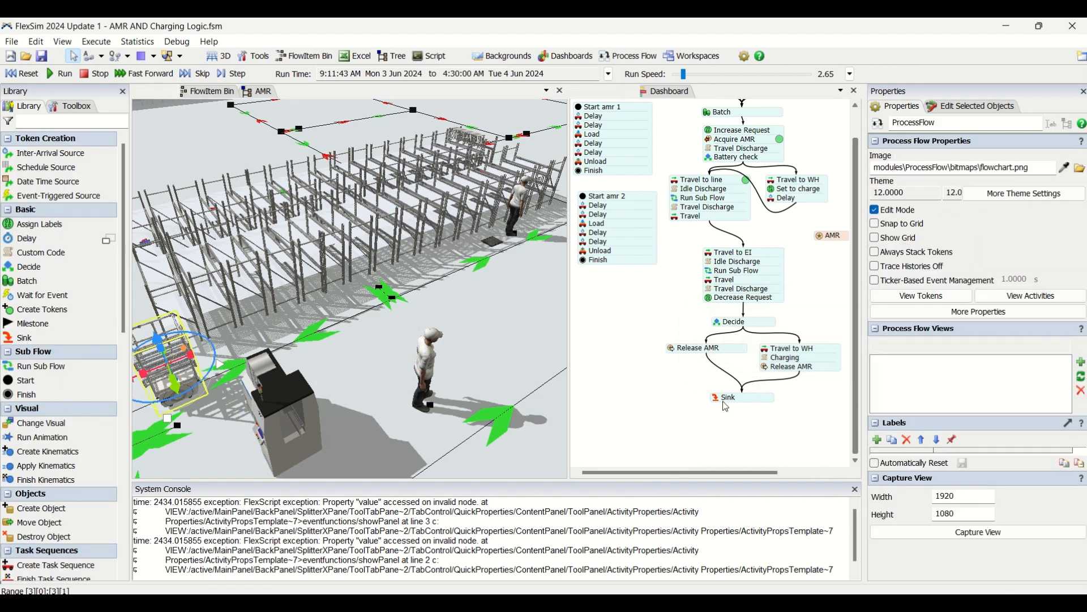
click(736, 397)
scroll(663, 396, up, 5)
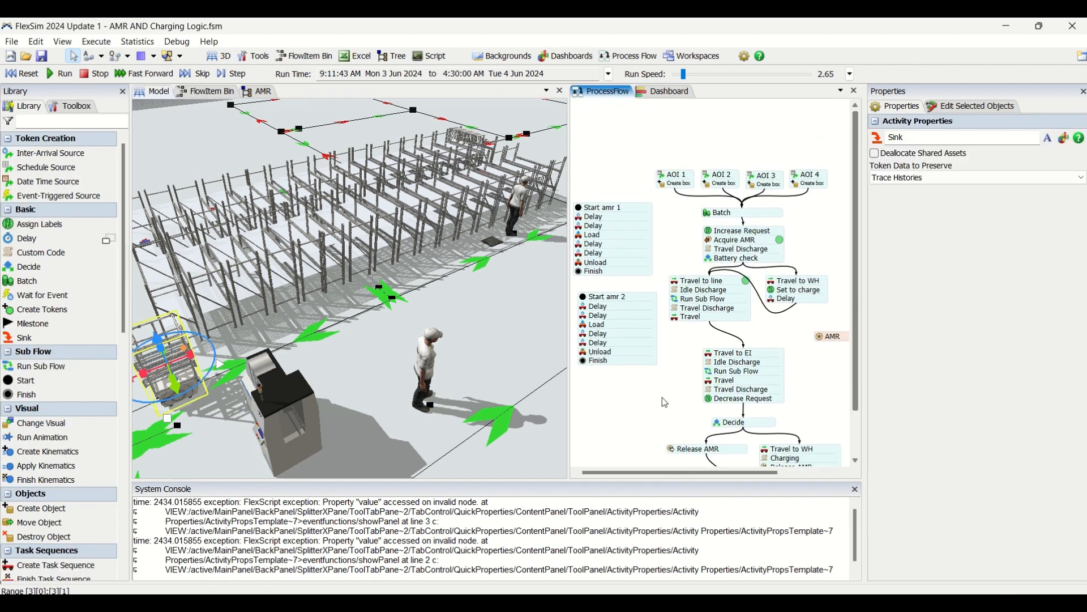
scroll(663, 399, down, 4)
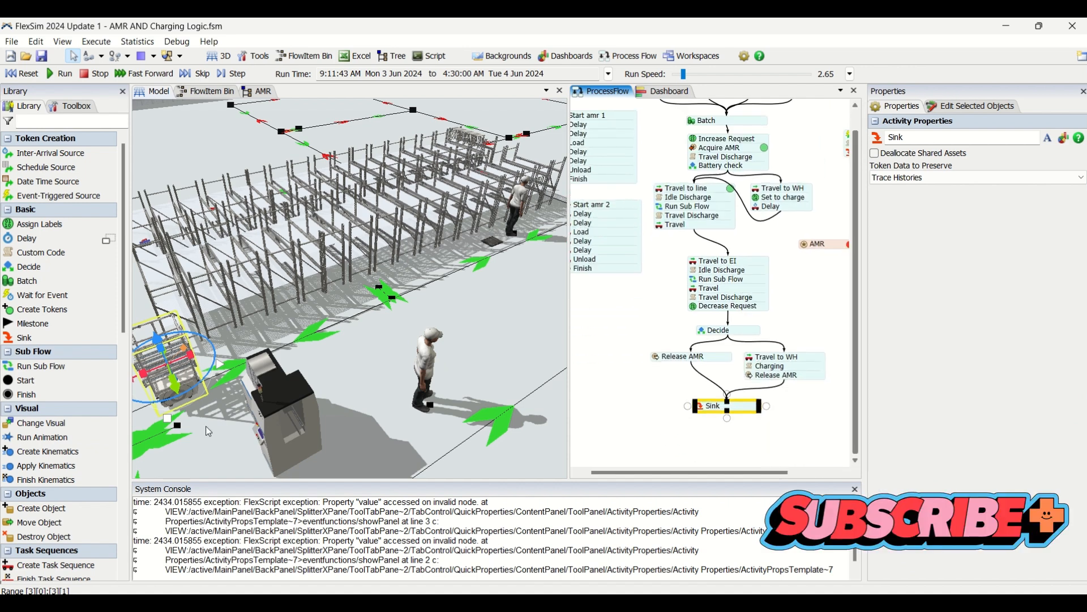
Review the AMR's task executer and travel properties, including capacity, speed and acceleration.
click(187, 389)
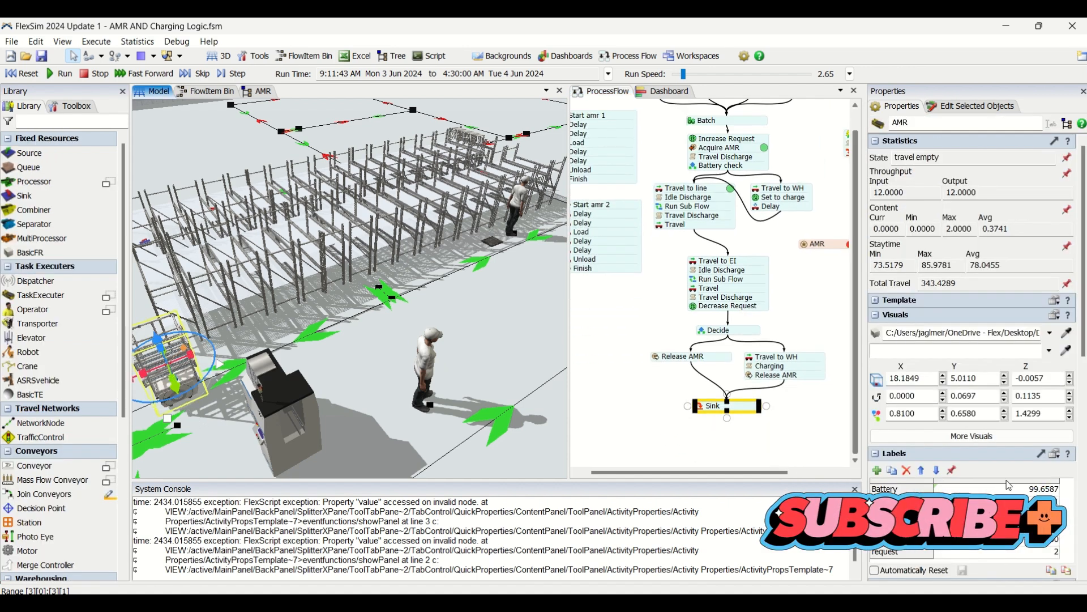
drag(1084, 260, 1084, 475)
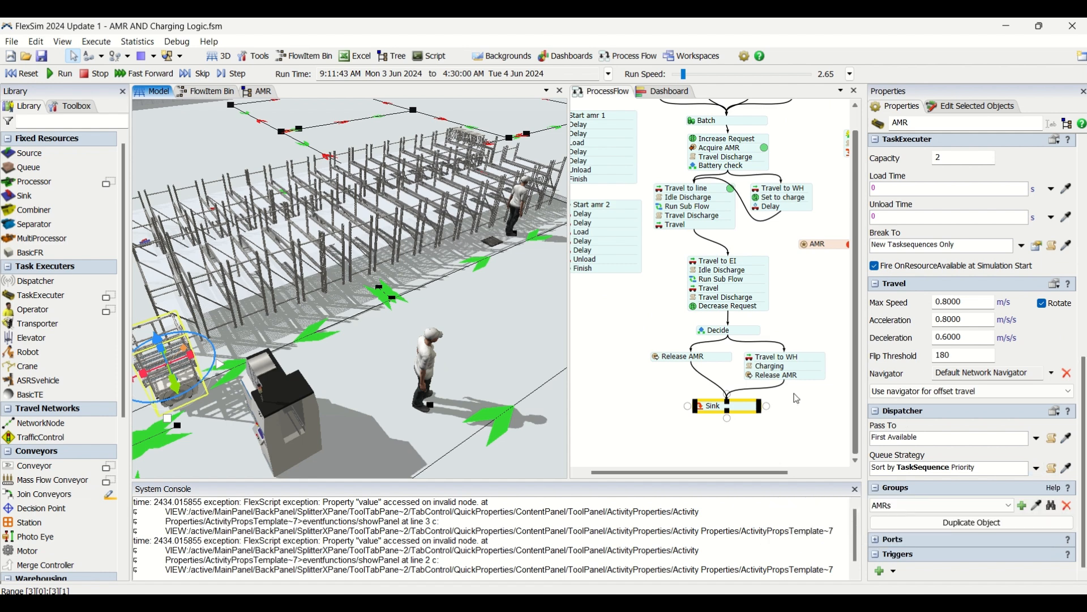
click(667, 390)
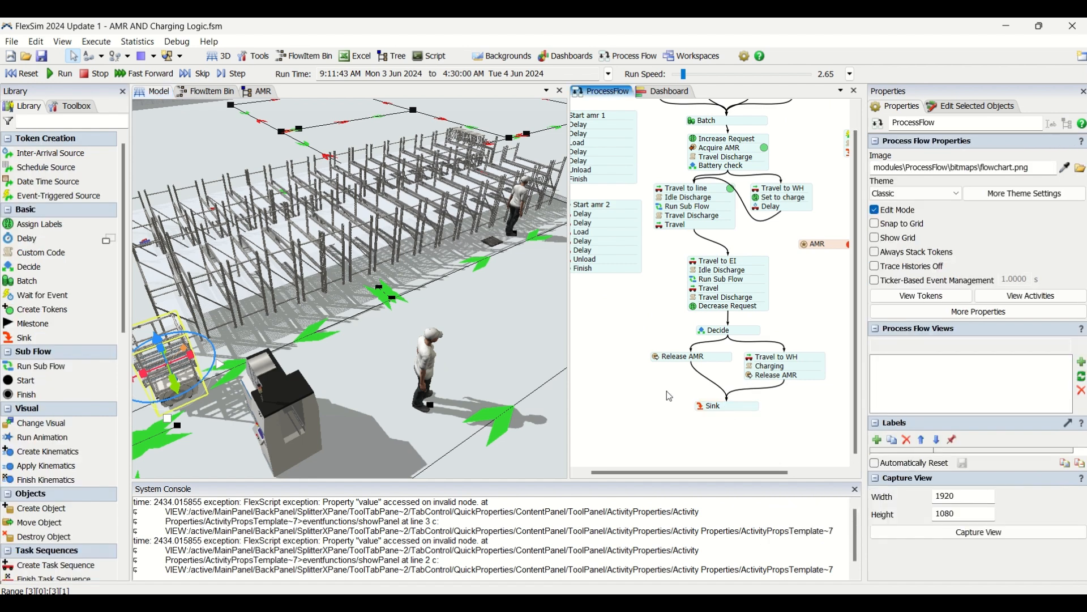
Review the custom code that the Decrease Request activity uses for the value of the request label.
click(691, 296)
click(626, 330)
click(694, 309)
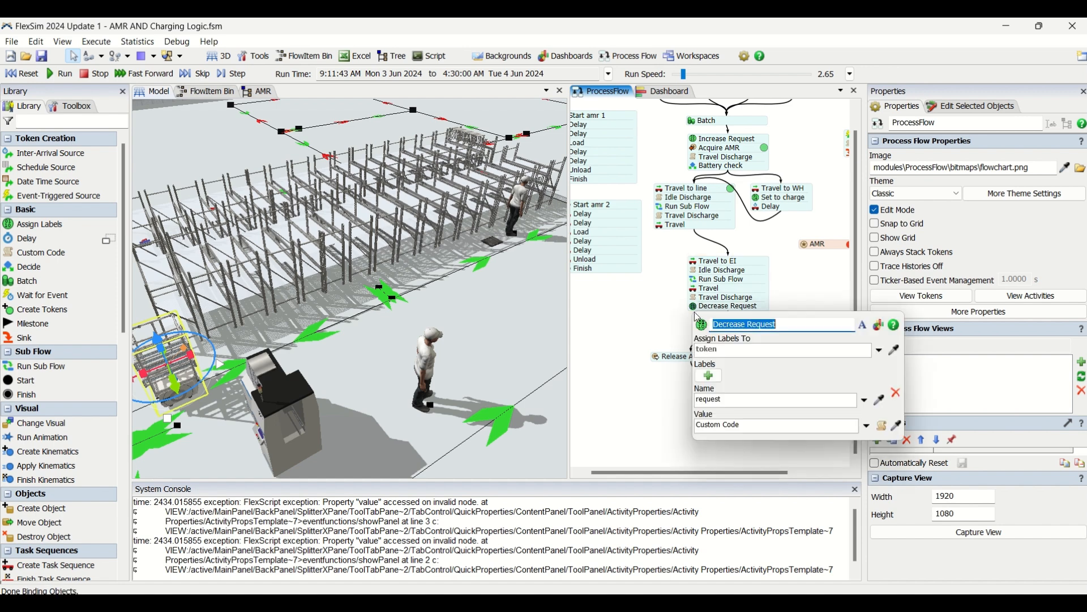
click(882, 426)
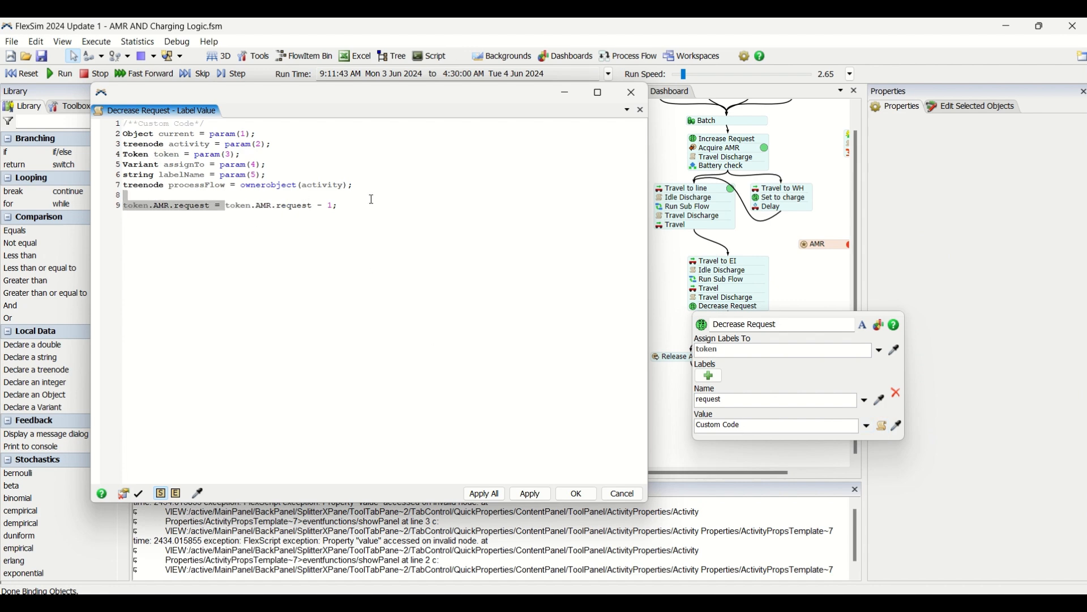
drag(226, 205, 343, 205)
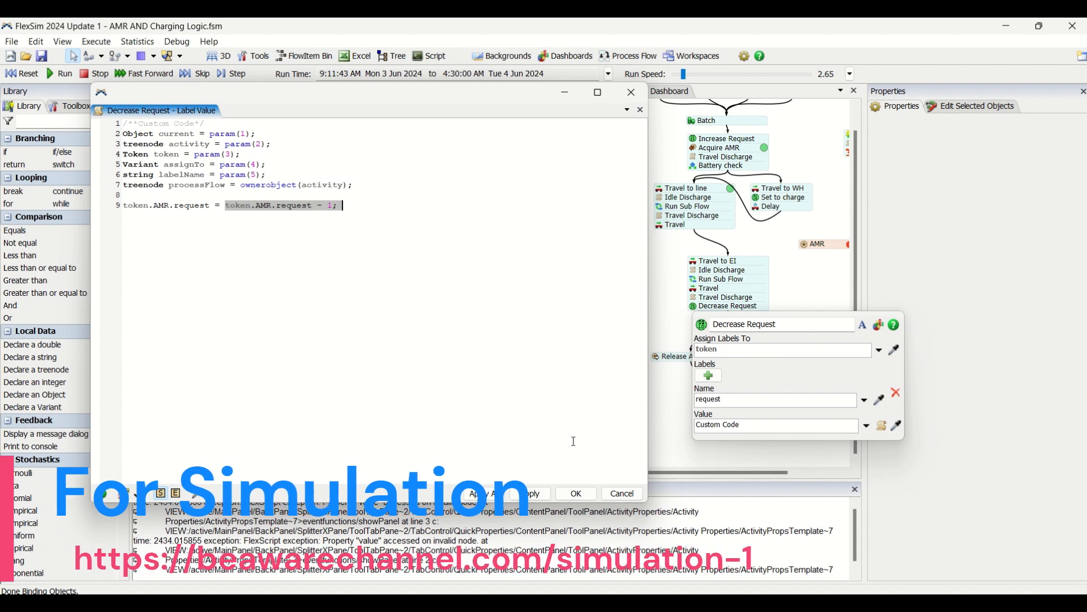
click(246, 199)
drag(222, 205, 253, 206)
double_click(189, 204)
click(278, 208)
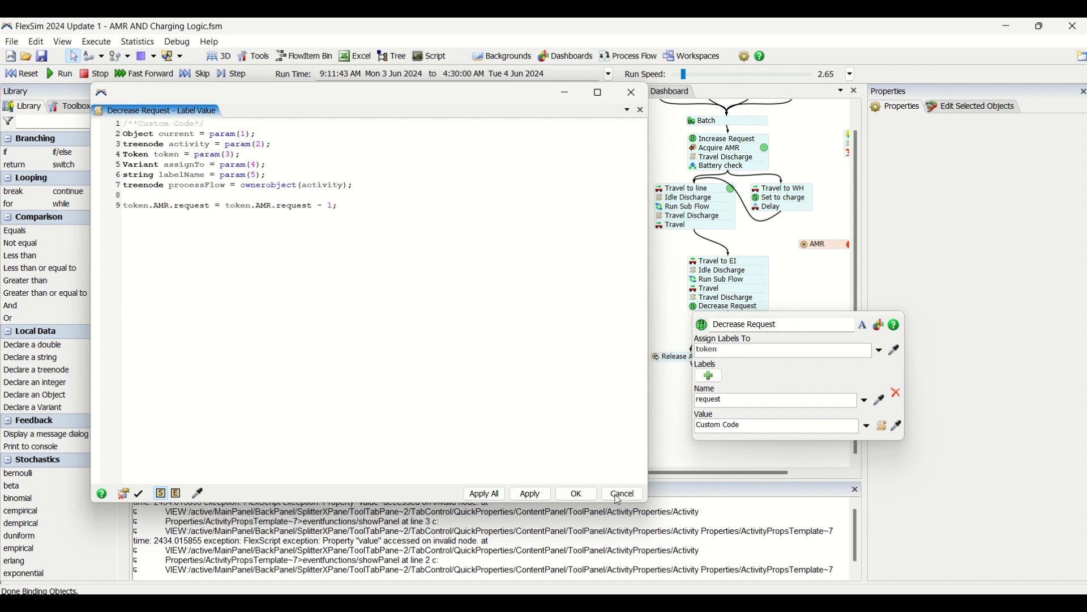
click(577, 497)
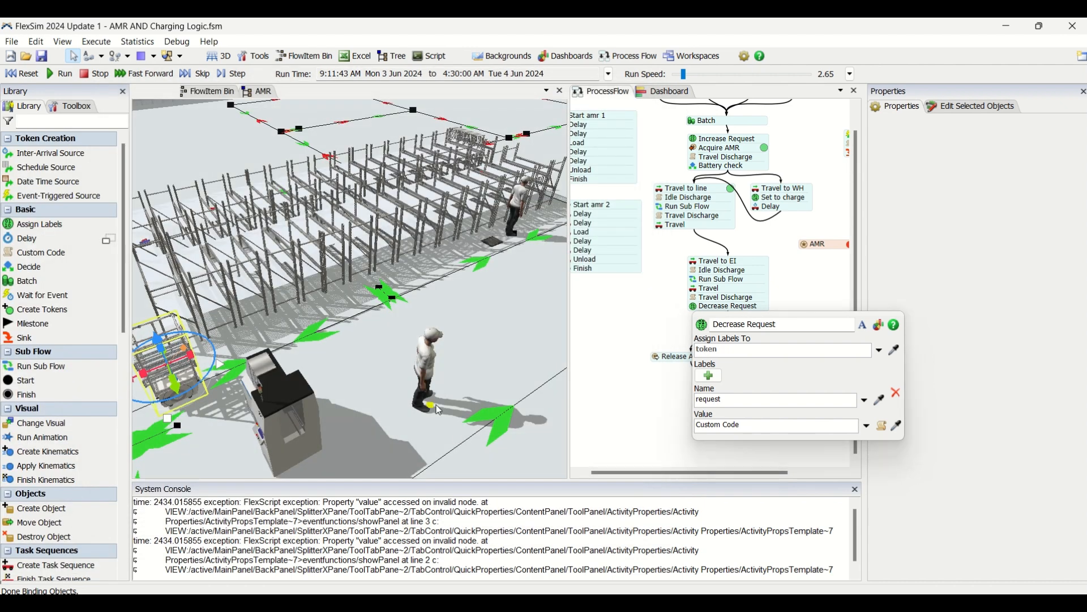
Inspect the request label of the AMR in the 3D model, closing the Decrease Request settings.
click(182, 397)
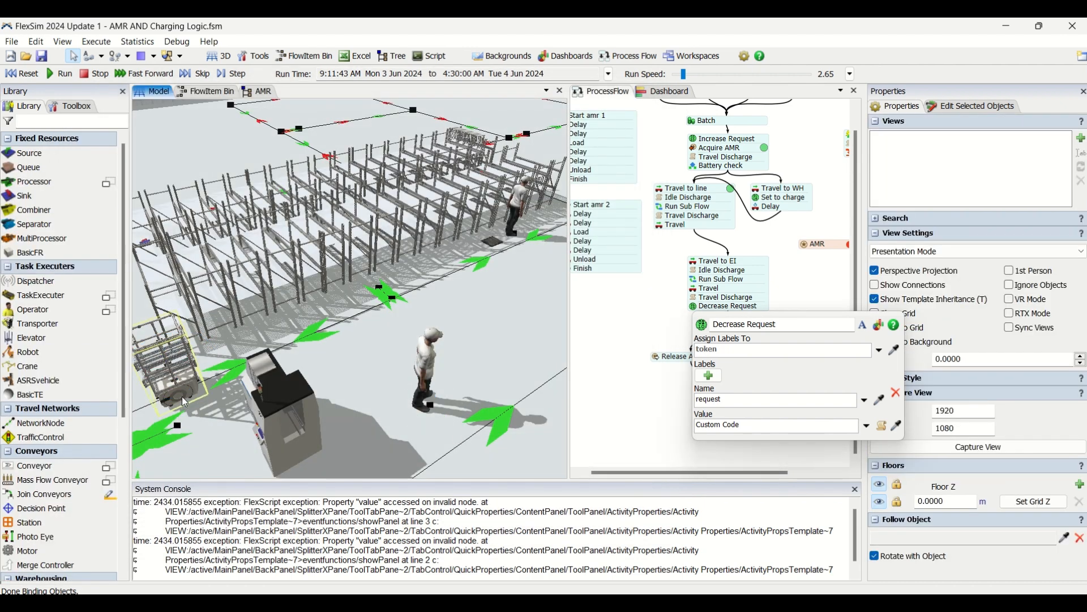
click(182, 396)
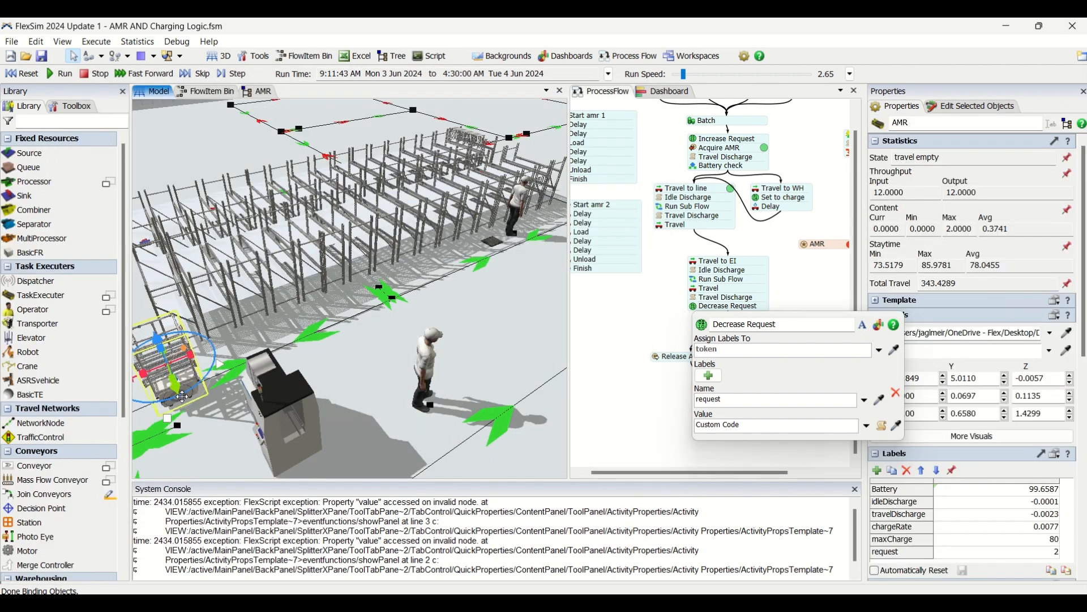
click(897, 557)
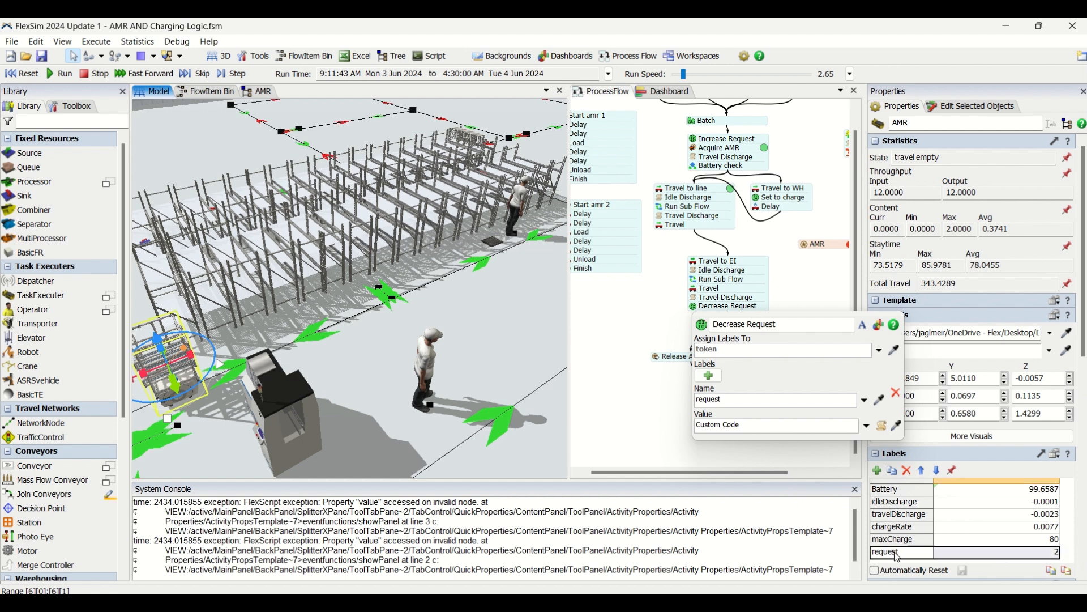
click(613, 423)
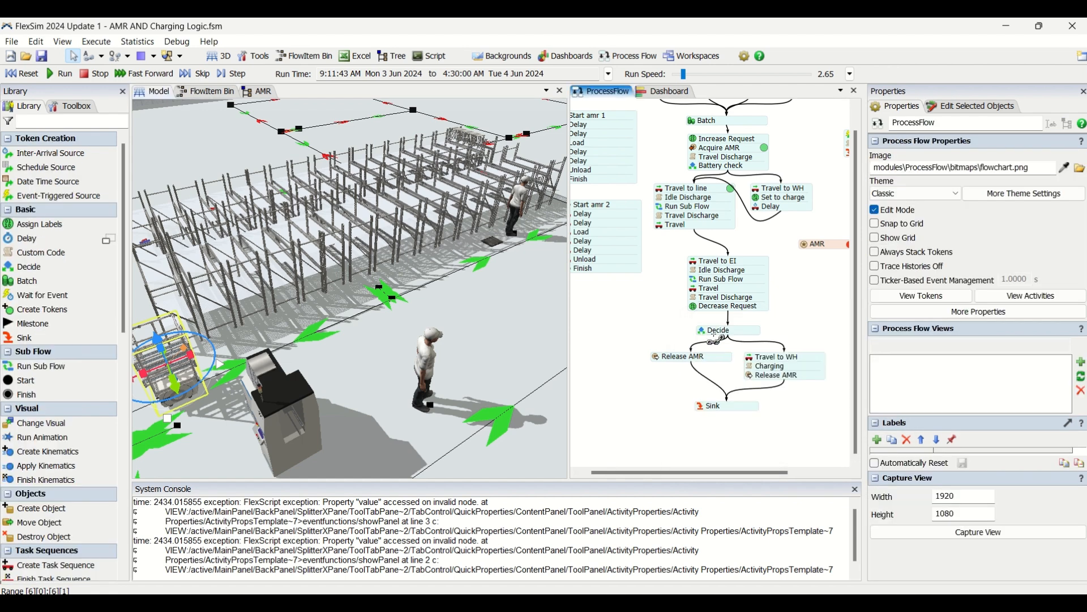
Examine the condition and the true and false outputs of the Decide activity below Decrease Request.
click(703, 331)
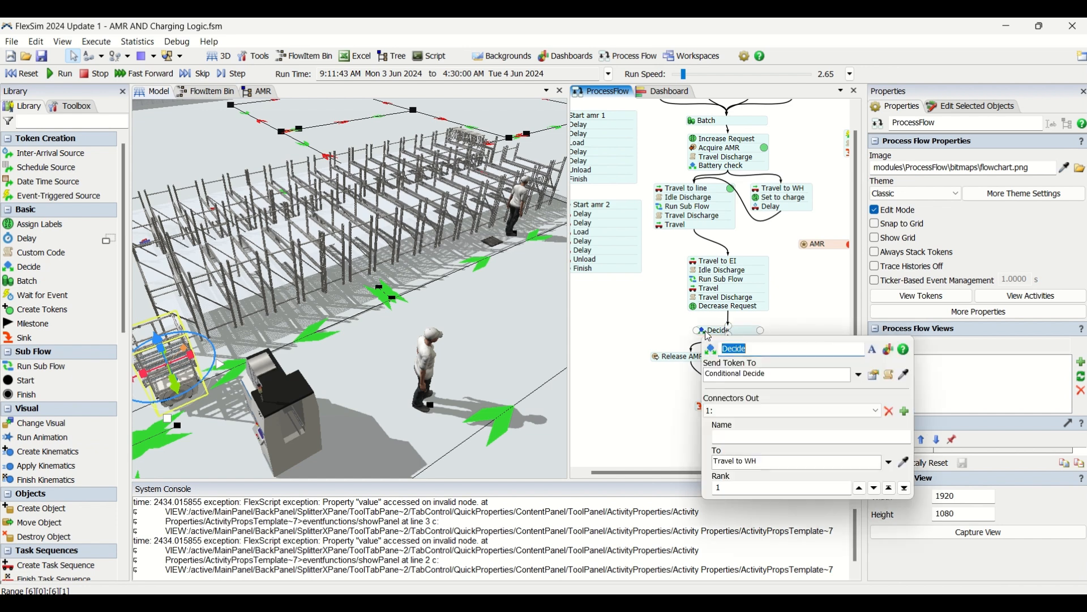
click(873, 375)
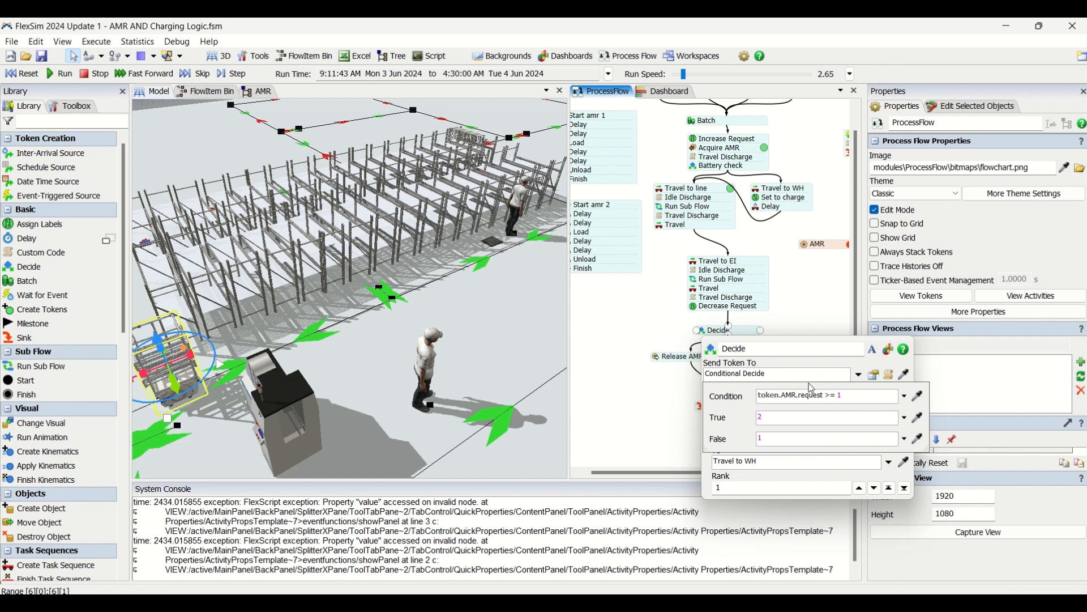
drag(845, 396, 760, 397)
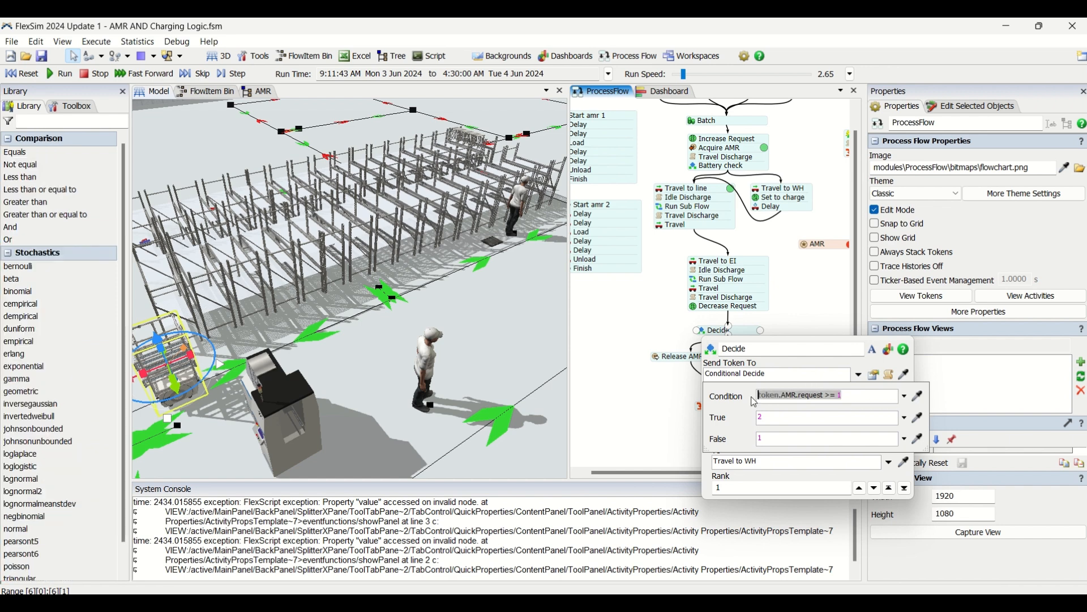
click(854, 394)
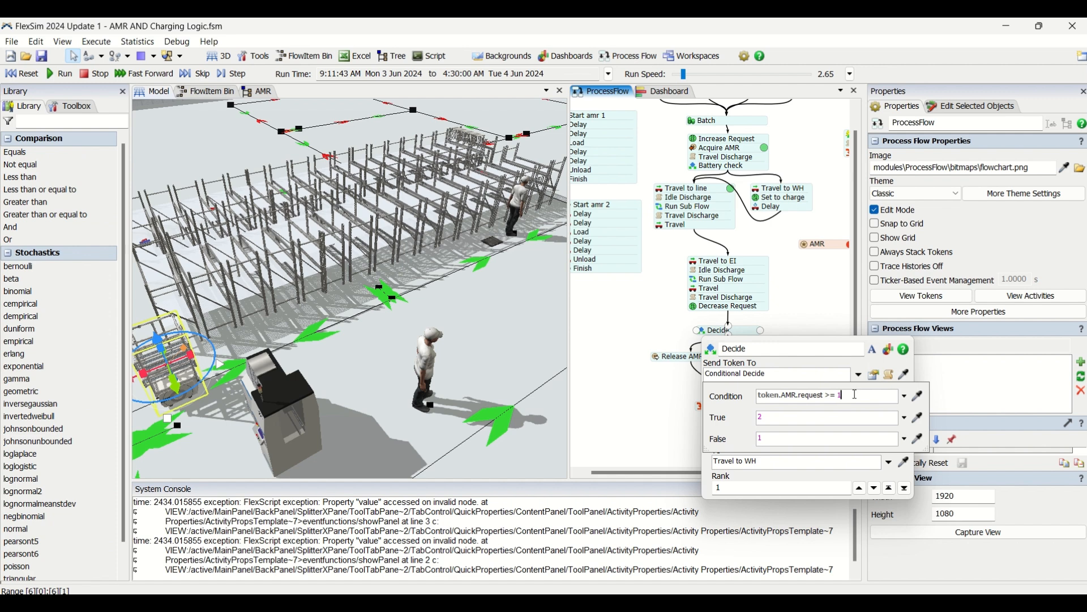
click(641, 392)
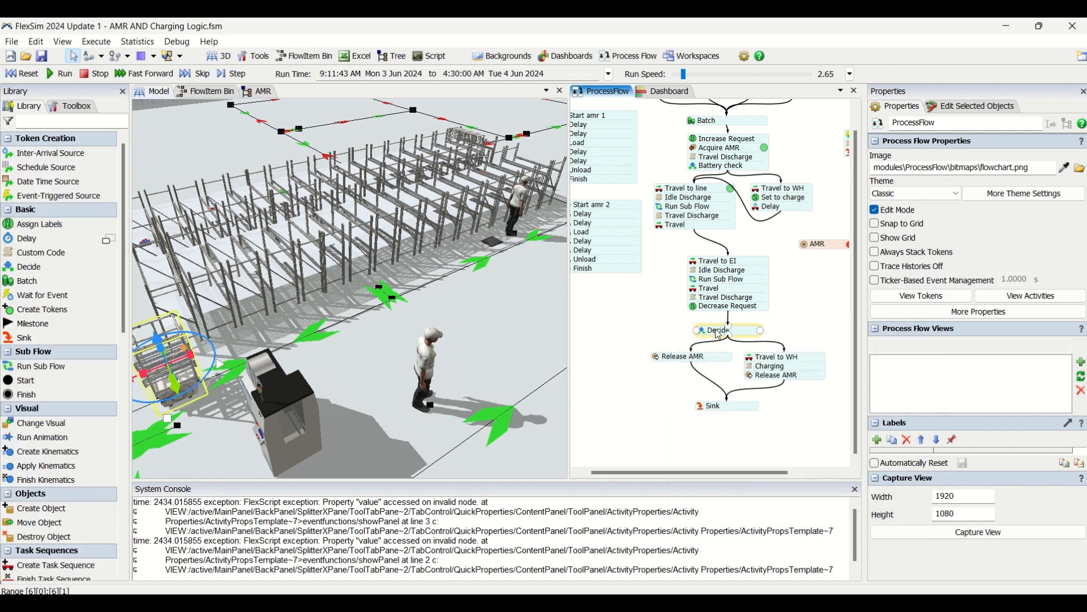
click(730, 334)
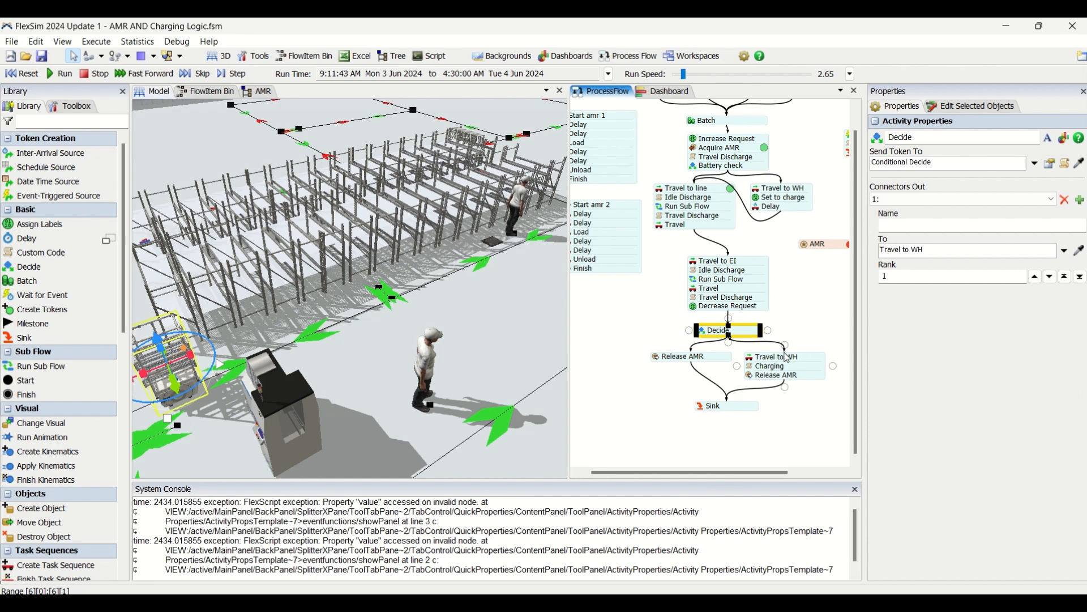
Review the Conditional Decide options of the Decide activity below Decrease Request, highlighting the condition on the AMR's request label.
double_click(704, 334)
click(874, 375)
click(850, 401)
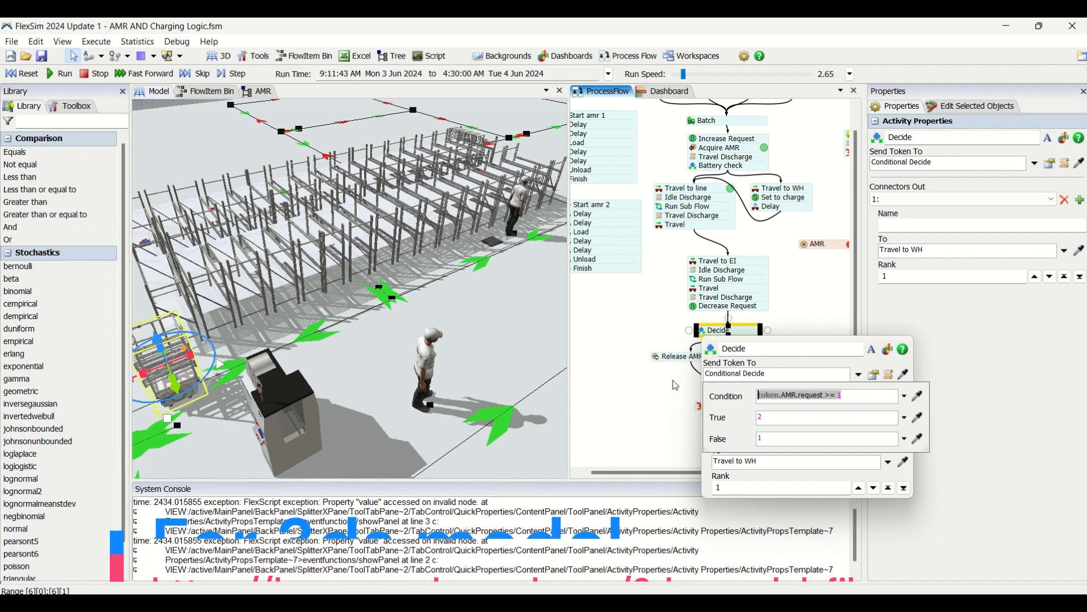
click(672, 381)
click(704, 330)
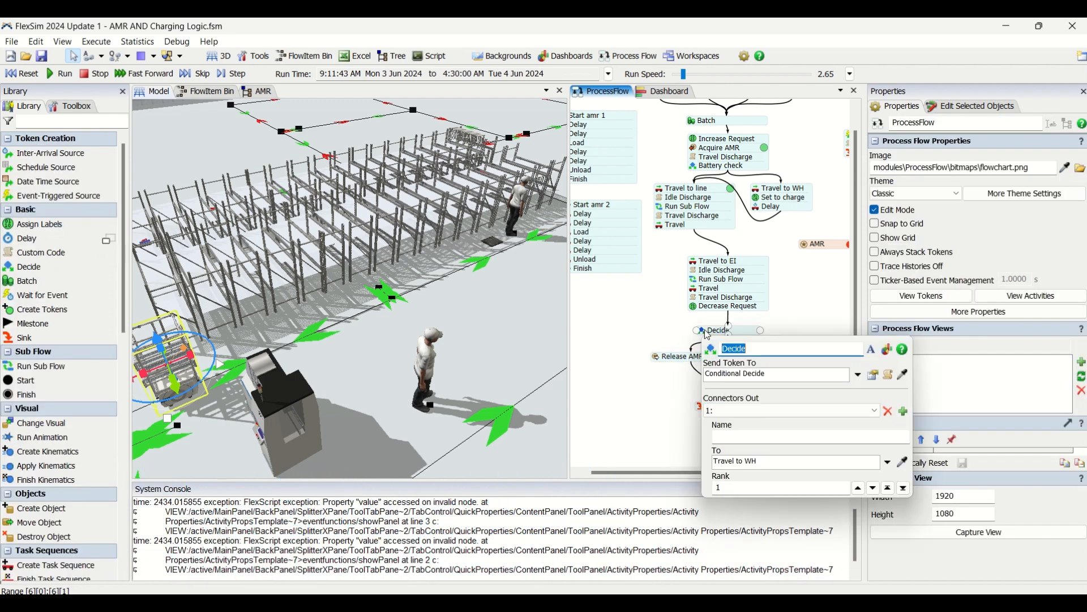
click(874, 376)
drag(860, 403, 747, 396)
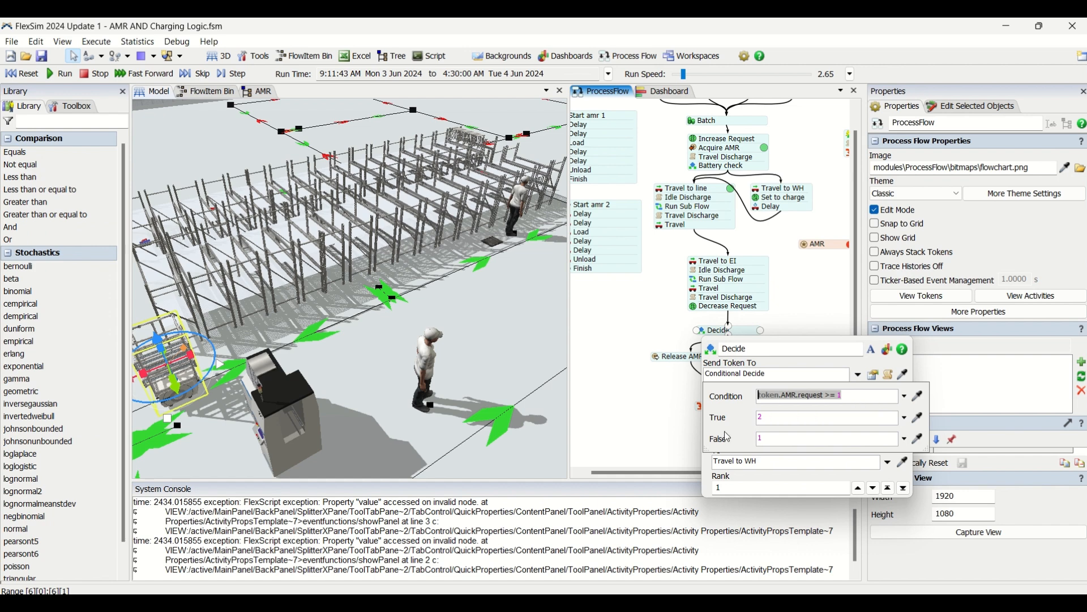
click(677, 421)
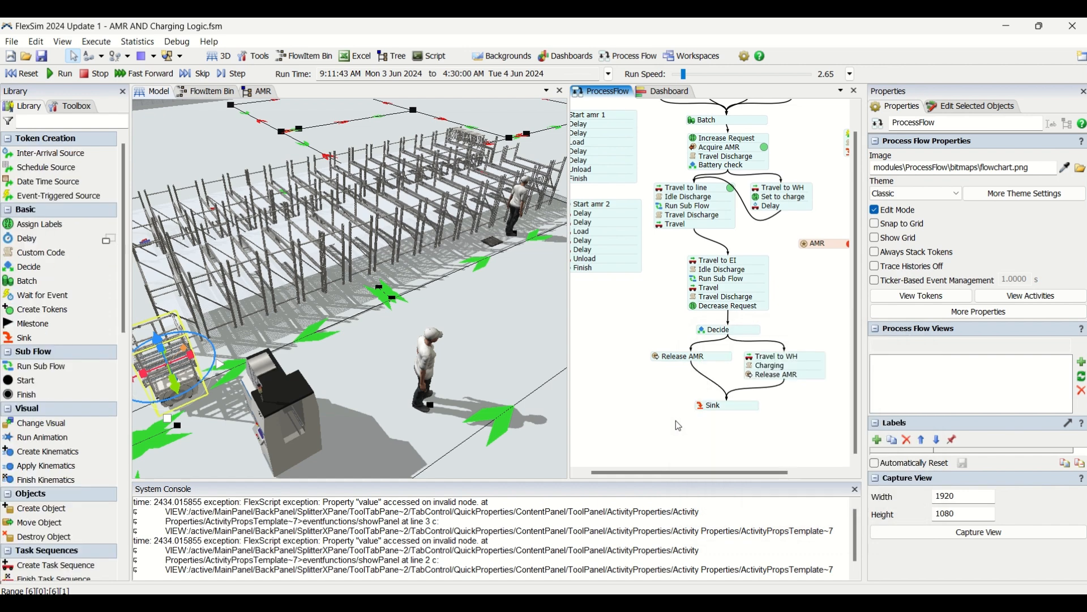
Reopen the Decide activity's condition and highlight its >= 1 comparison, closing the settings again.
click(702, 333)
click(881, 376)
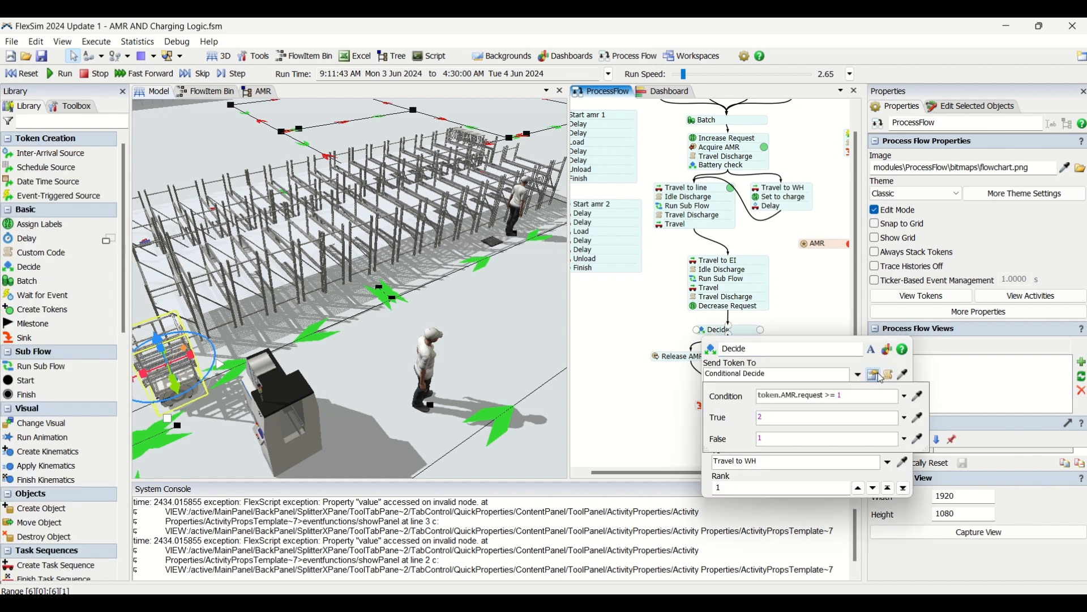
drag(859, 397, 765, 393)
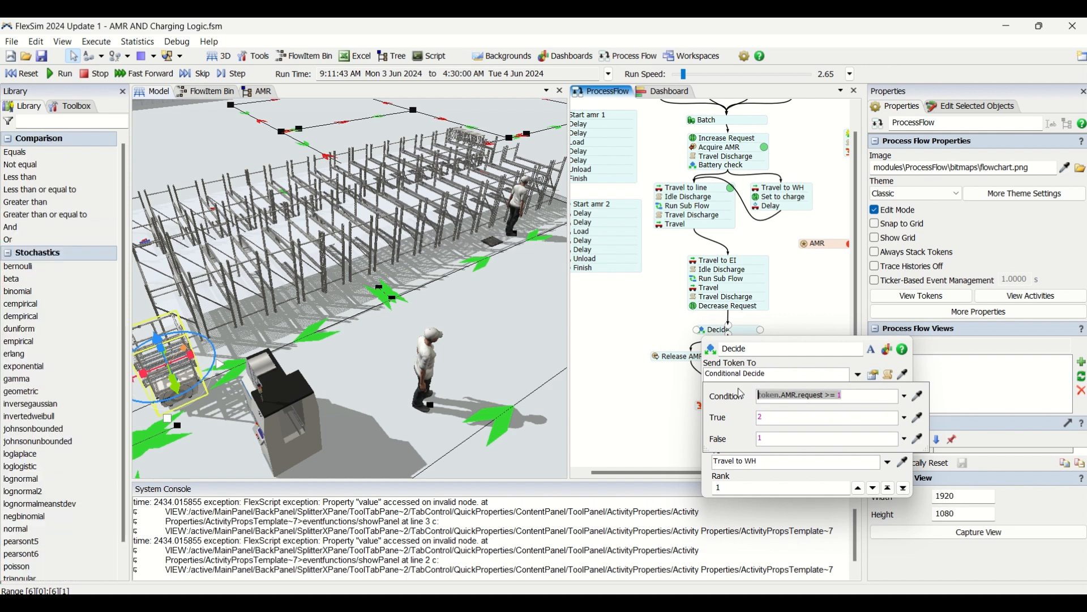
click(827, 396)
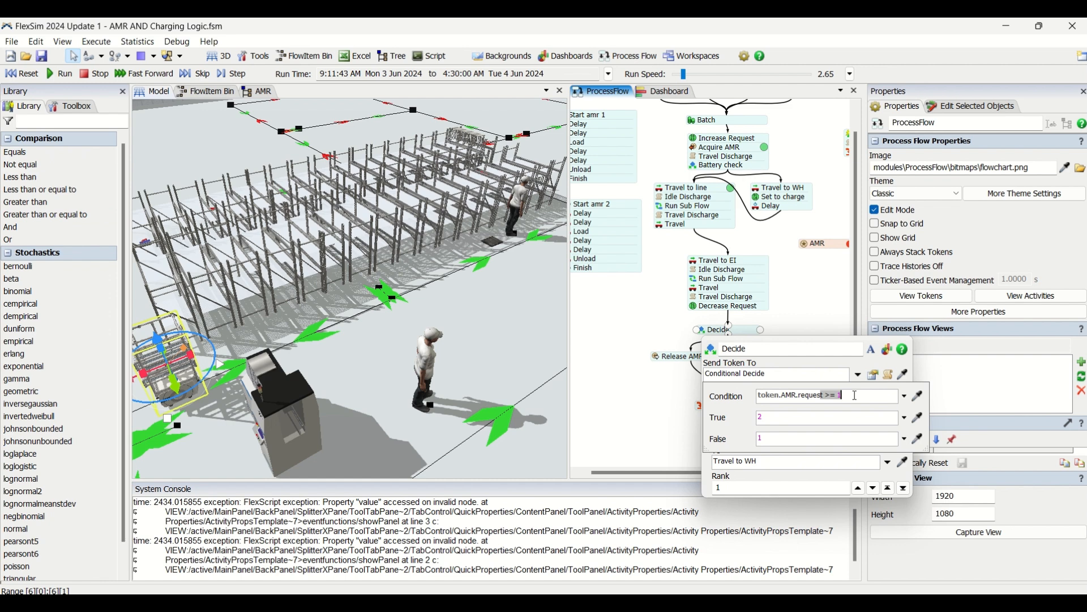
click(789, 330)
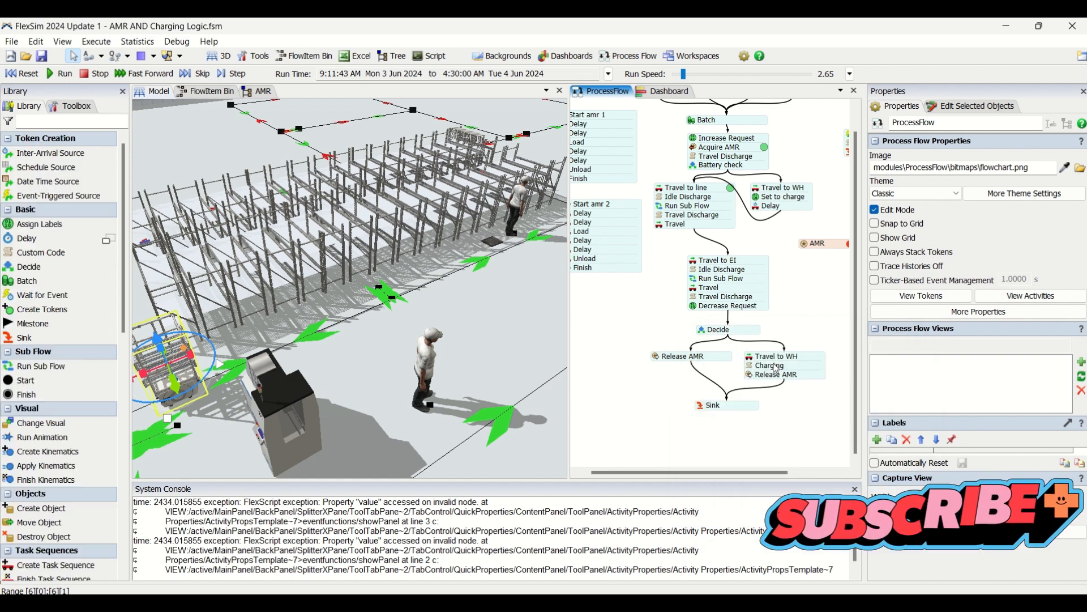
Compare the Travel to WH, Charging and Release AMR block with the Decide activity's condition and outputs.
click(775, 367)
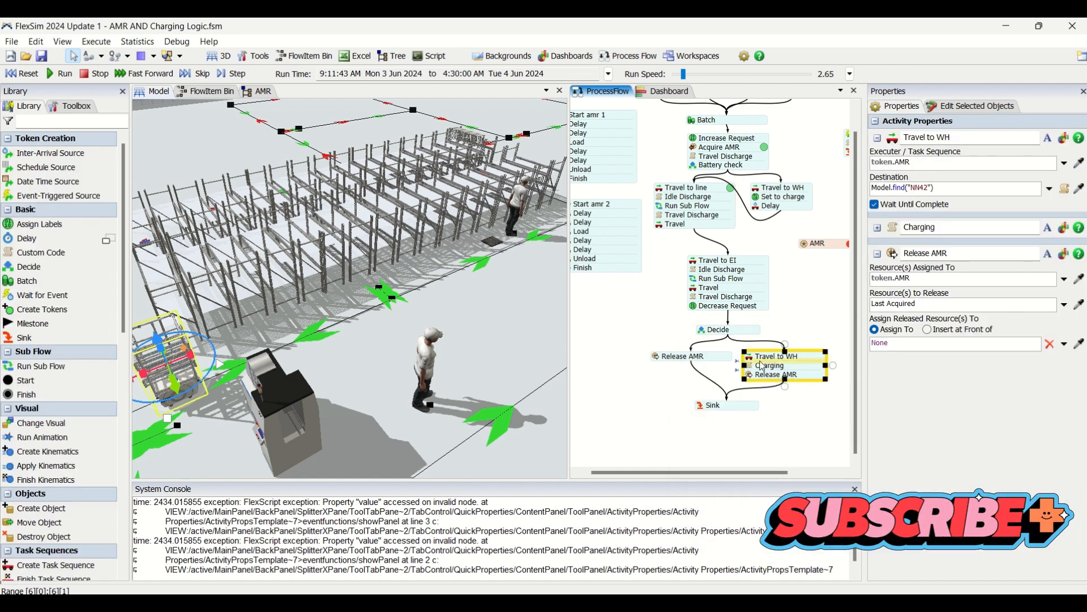
double_click(701, 328)
click(876, 378)
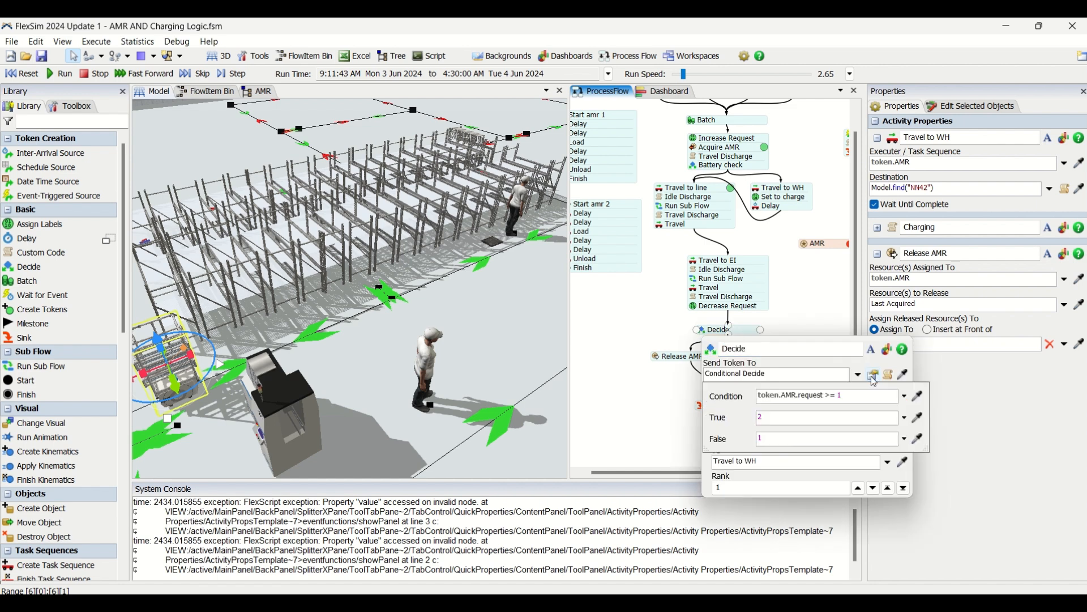
drag(858, 399, 736, 390)
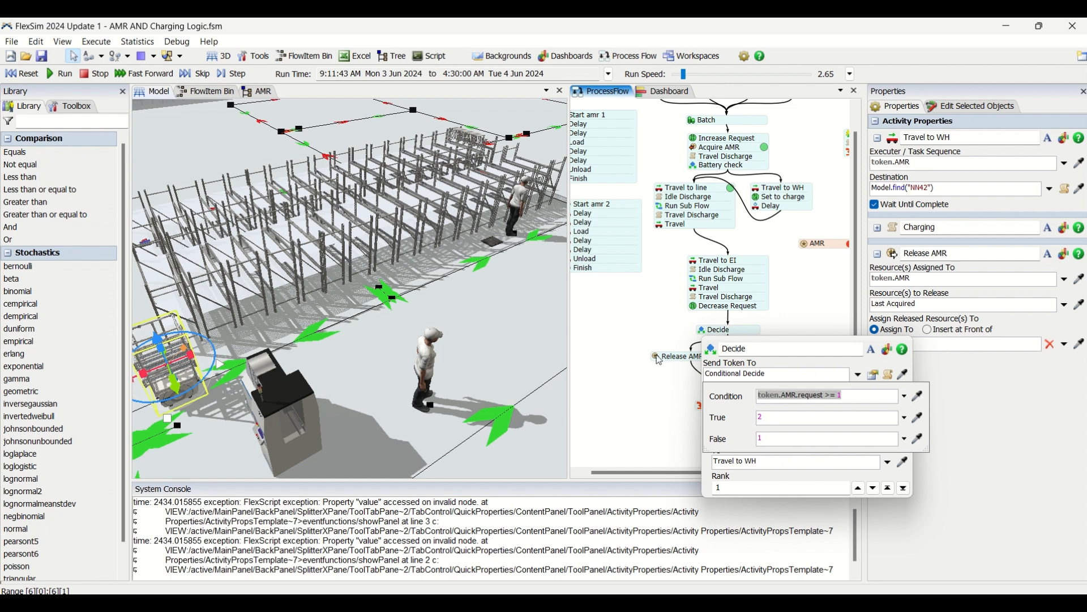
click(663, 384)
click(714, 333)
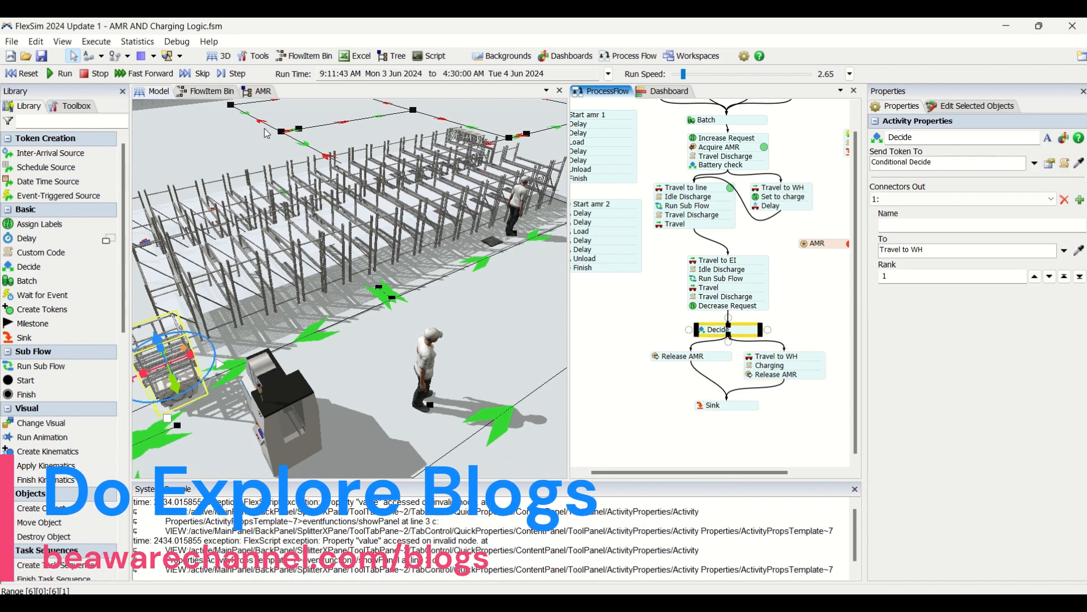
Resume the simulation run and follow the AMR past the stations and operators in the 3D model.
click(59, 74)
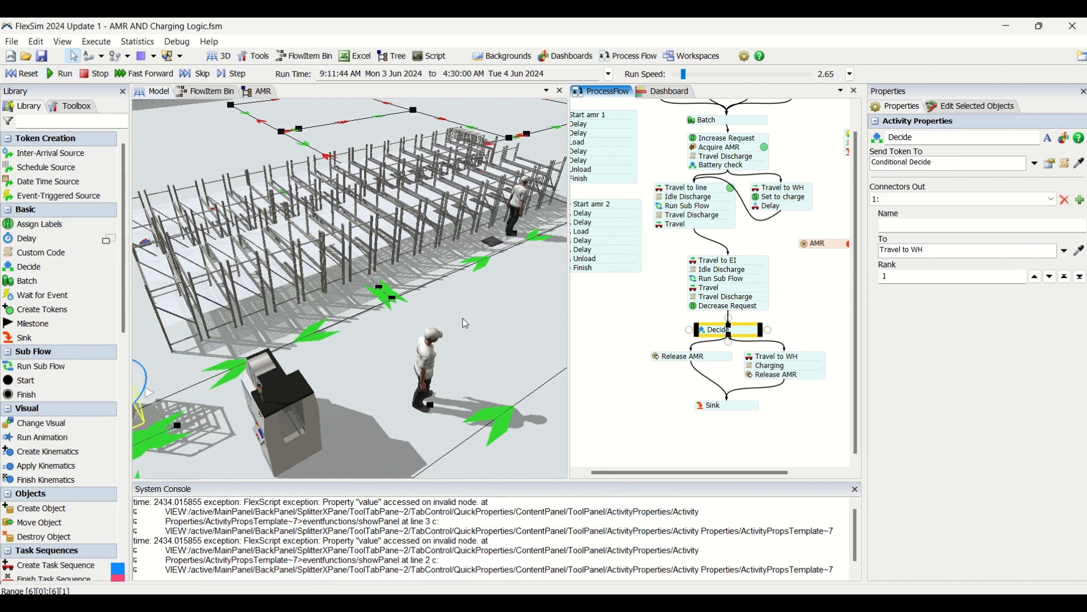
scroll(470, 323, down, 3)
click(445, 297)
scroll(444, 297, down, 5)
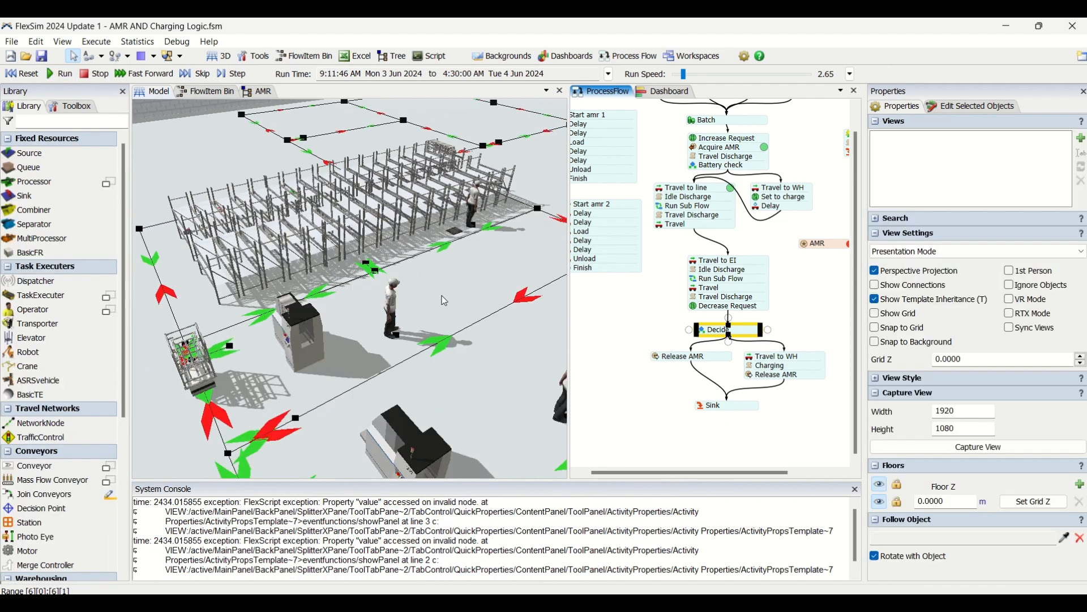
drag(456, 339, 273, 287)
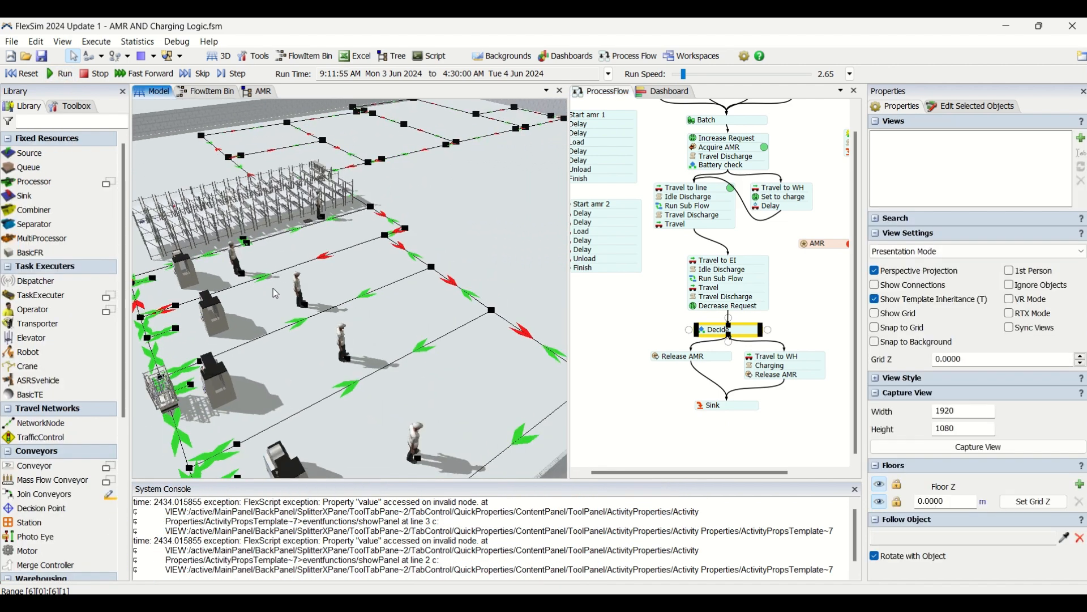
drag(448, 400, 500, 302)
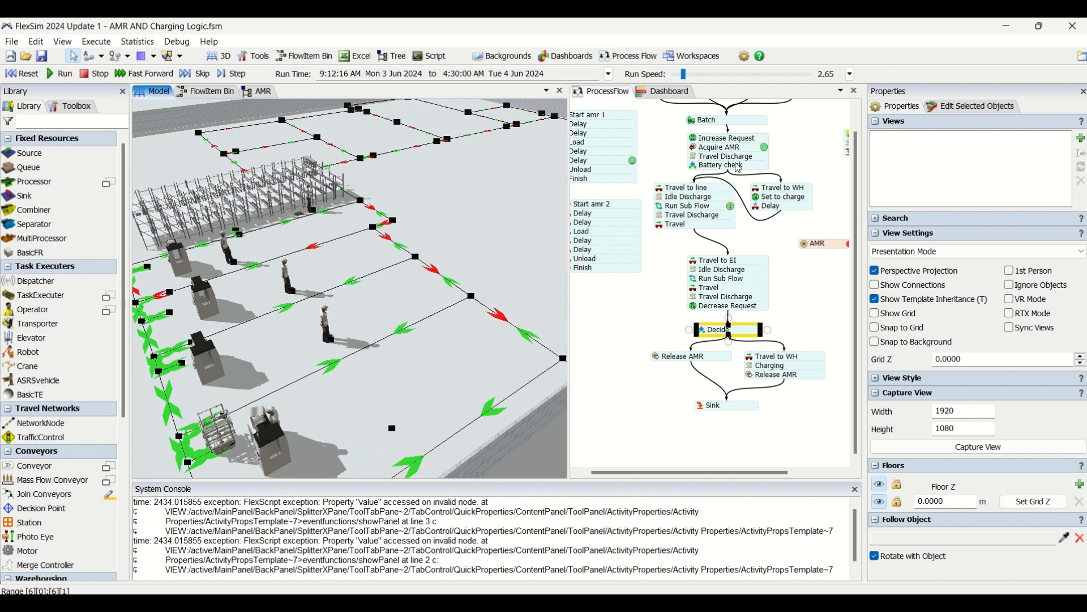
Check the destination of the Travel to WH activity below Decide together with the Decide activity's condition.
click(706, 337)
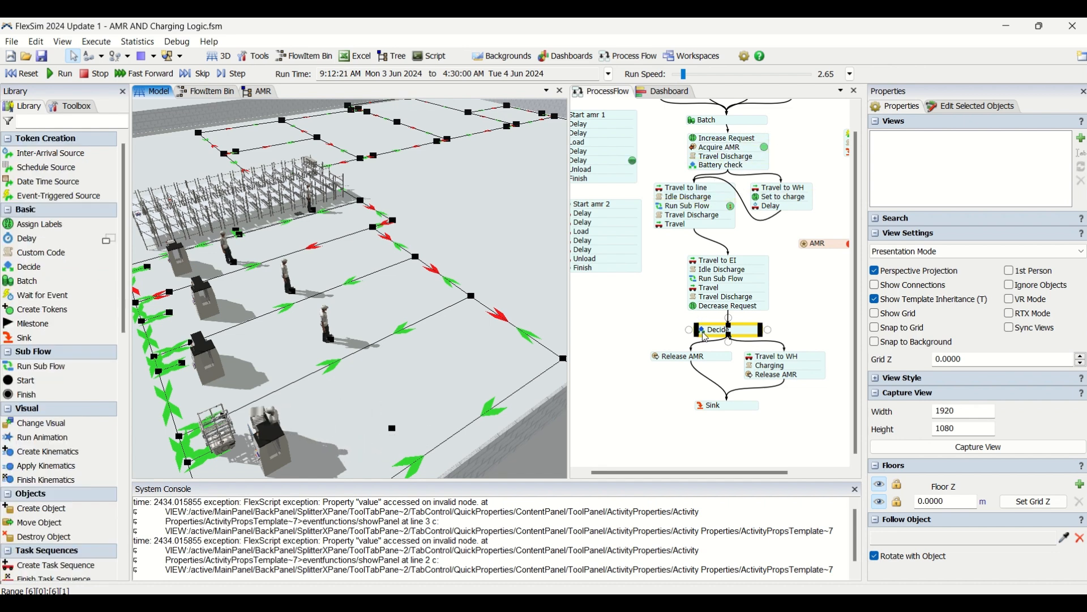
double_click(792, 379)
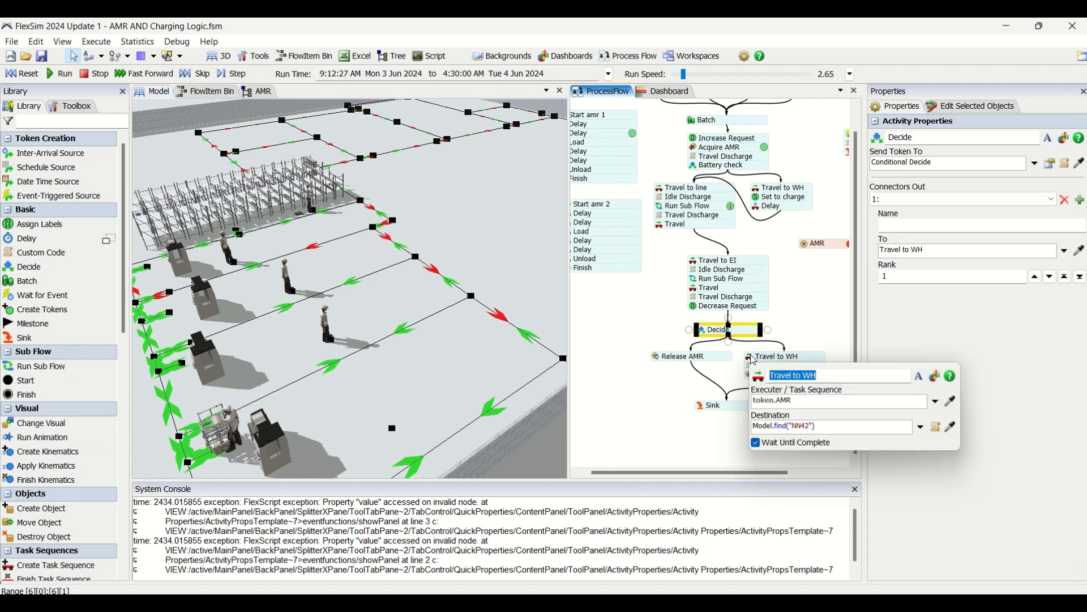
click(672, 397)
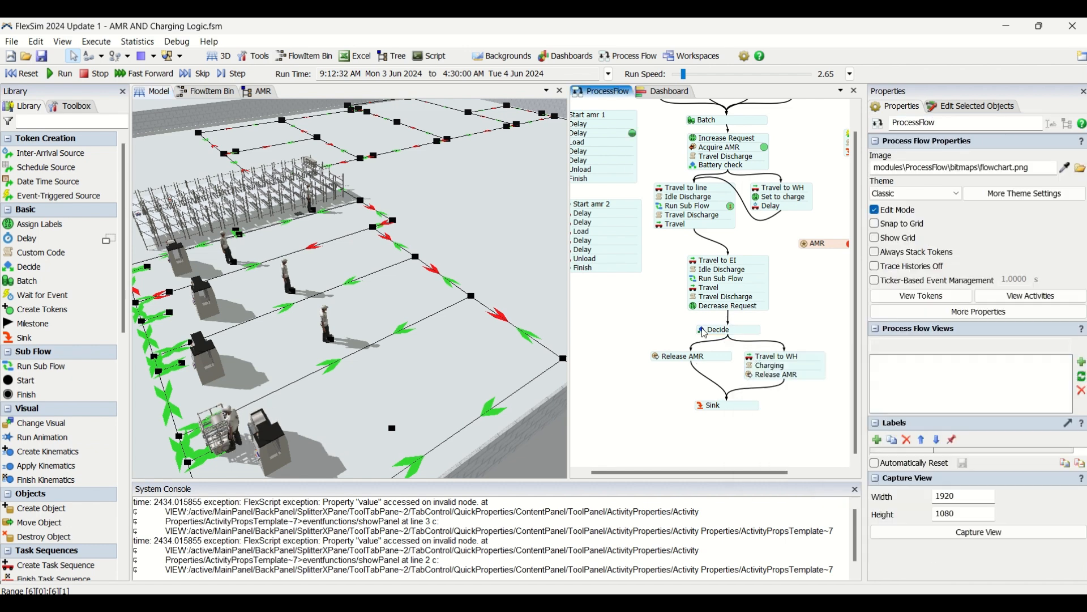
double_click(705, 332)
click(875, 377)
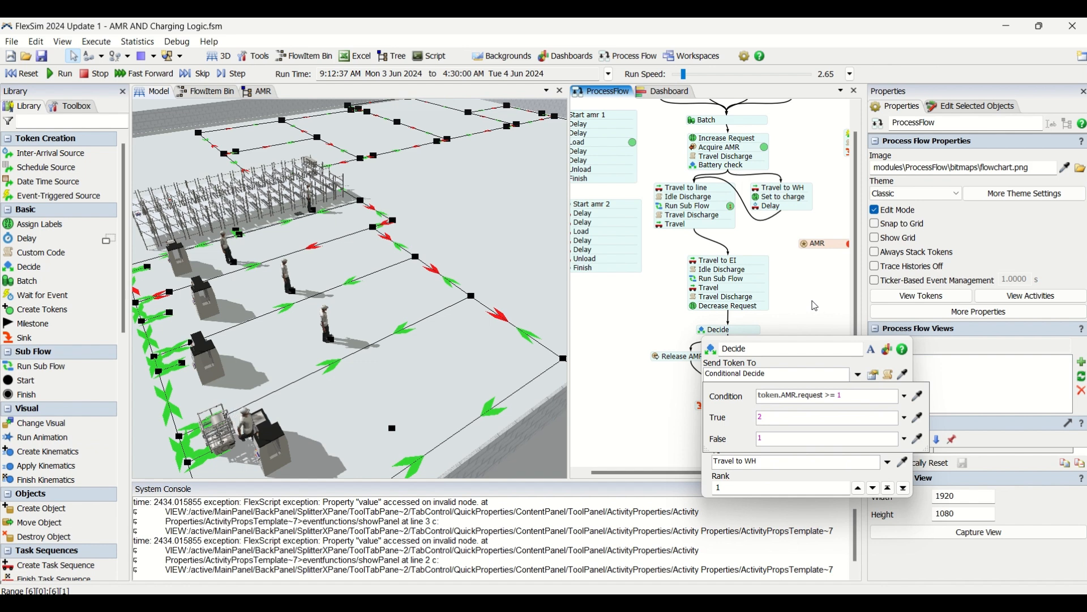
double_click(754, 360)
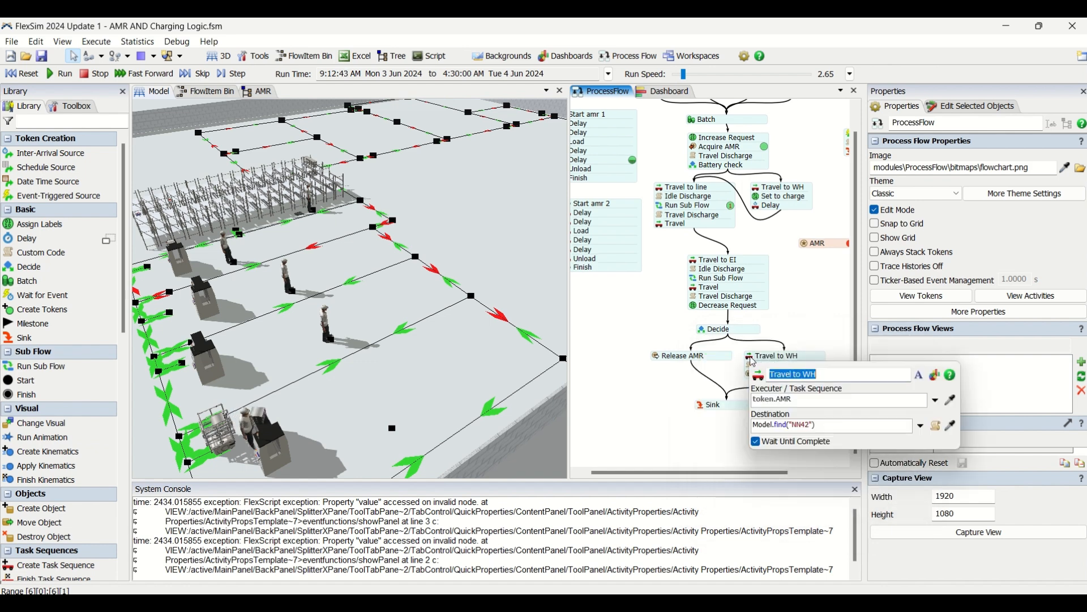
click(816, 340)
Review the custom code of the Charging activity, closing its code editor and settings.
double_click(755, 371)
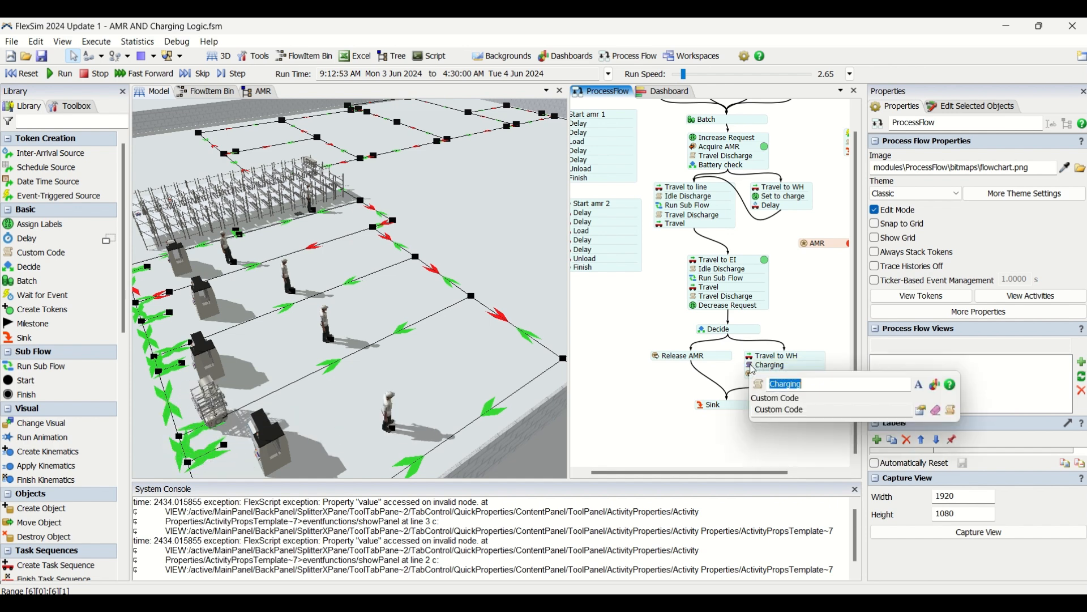
click(921, 411)
click(576, 493)
click(667, 395)
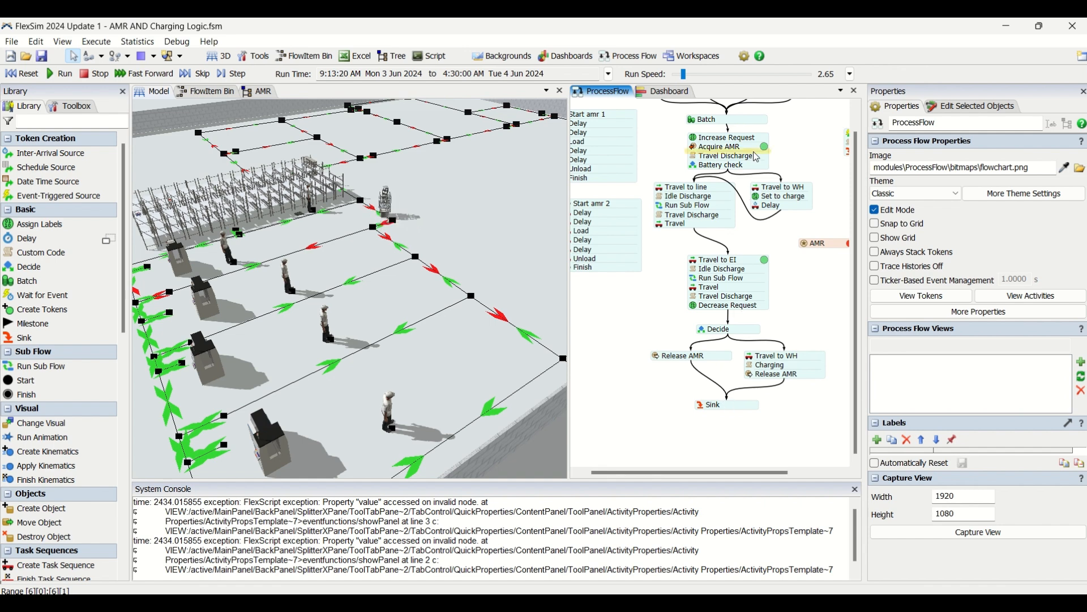
View the travel path by the wall opening in the 3D model and highlight token.AMR.chargeRate in the Charging activity's code.
click(749, 365)
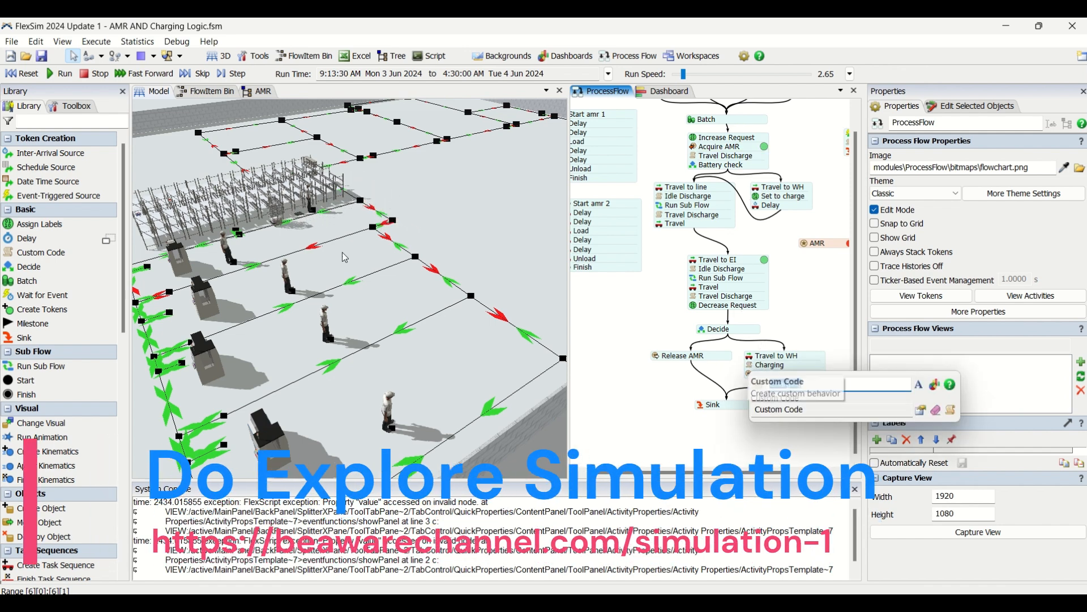
click(461, 239)
drag(462, 239, 343, 349)
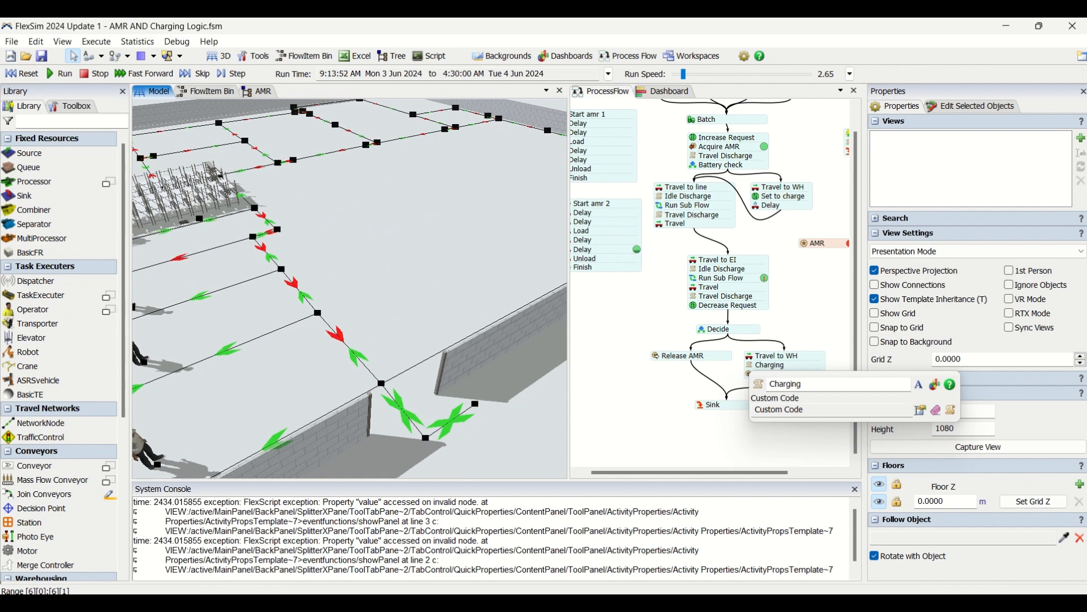
click(922, 411)
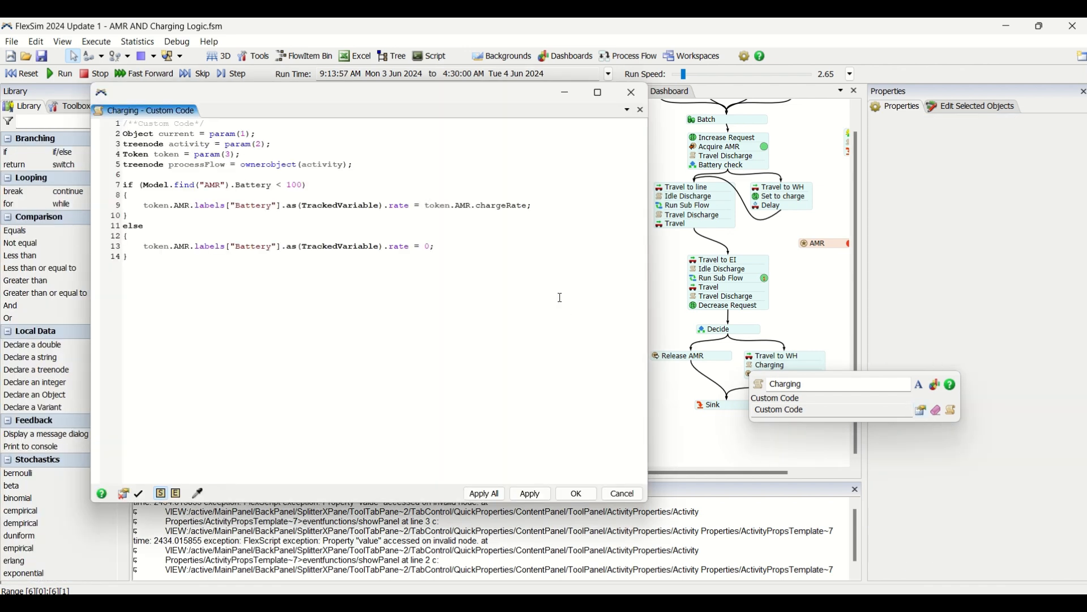
drag(424, 207, 530, 205)
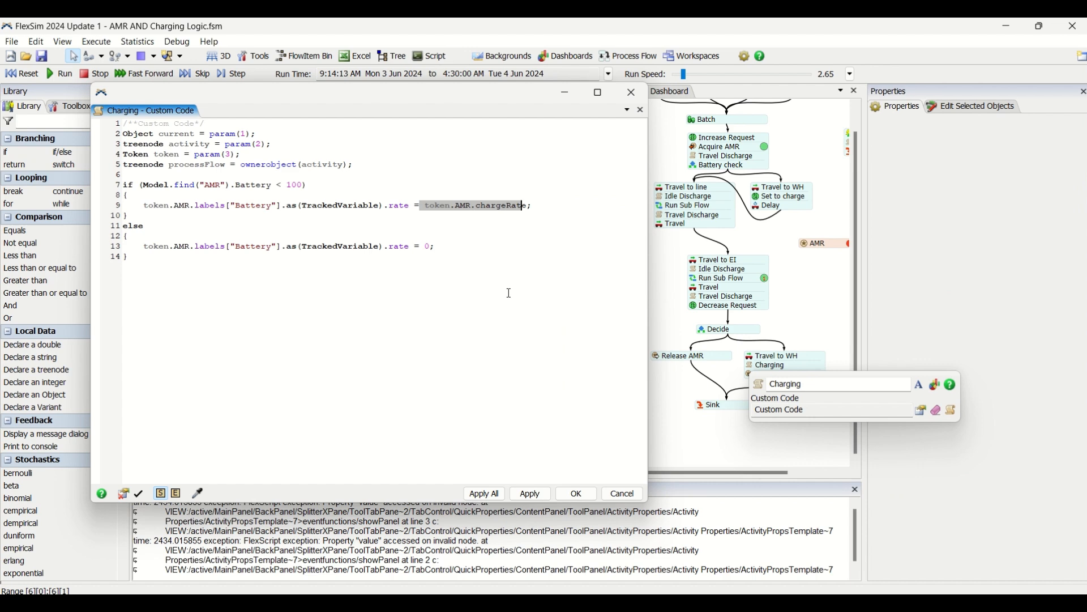
click(593, 498)
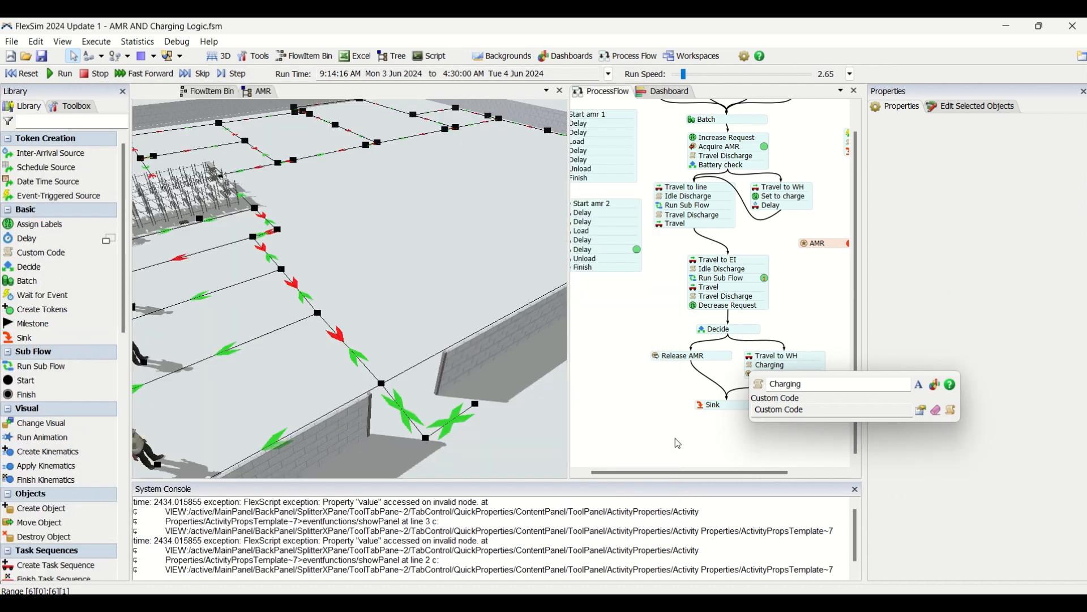
click(675, 437)
Bring the battery text into view in the 3D model and set the run speed to 24.85.
drag(522, 443, 522, 380)
scroll(491, 379, down, 2)
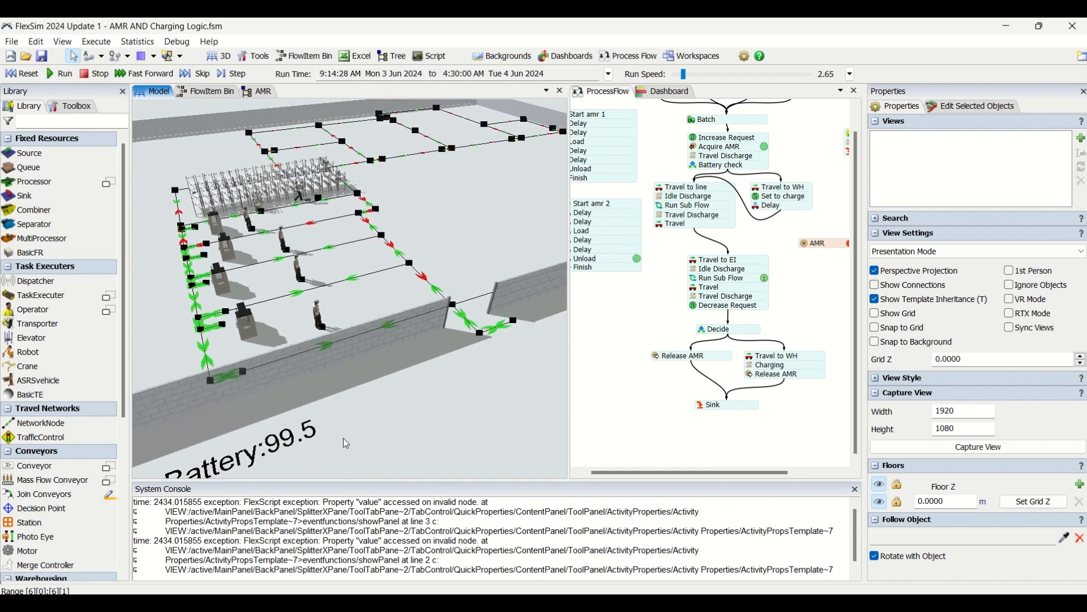
drag(311, 447, 257, 384)
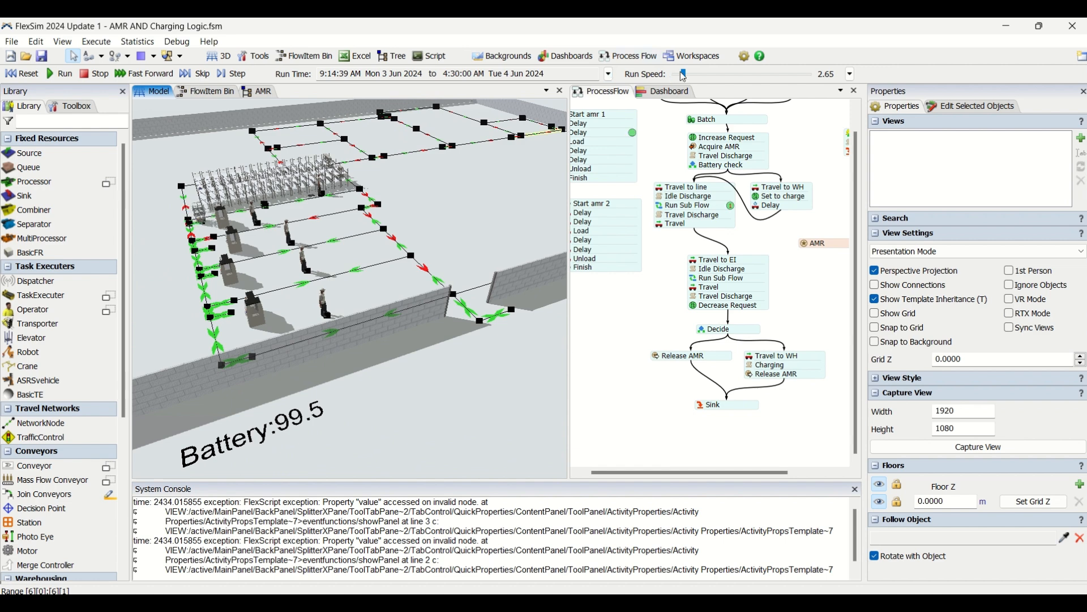
drag(691, 76, 695, 77)
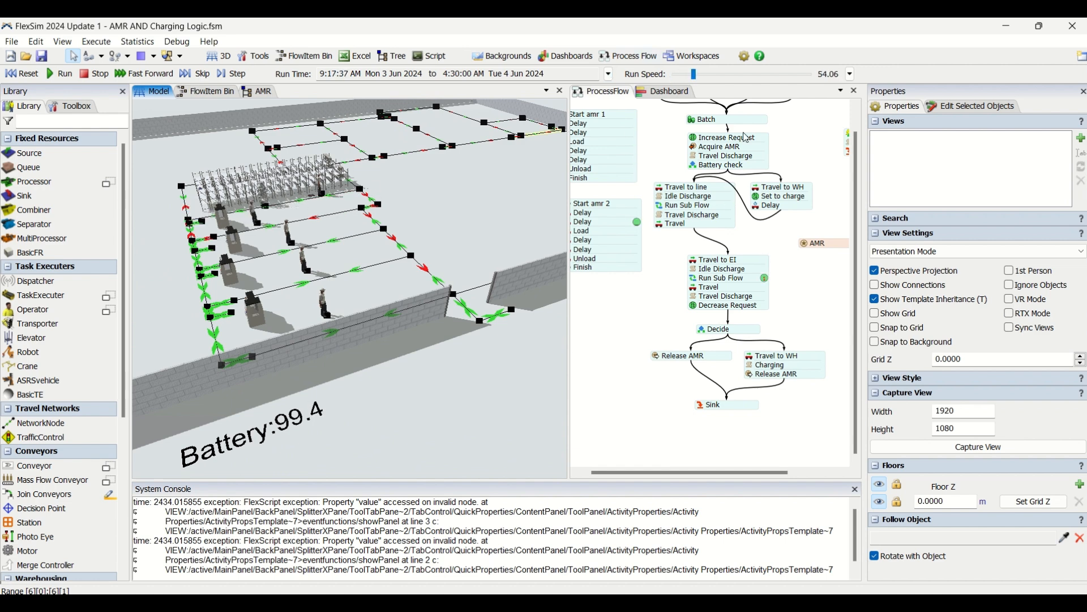
mouse_move(694, 76)
mouse_down()
mouse_move(684, 79)
mouse_move(693, 84)
mouse_up()
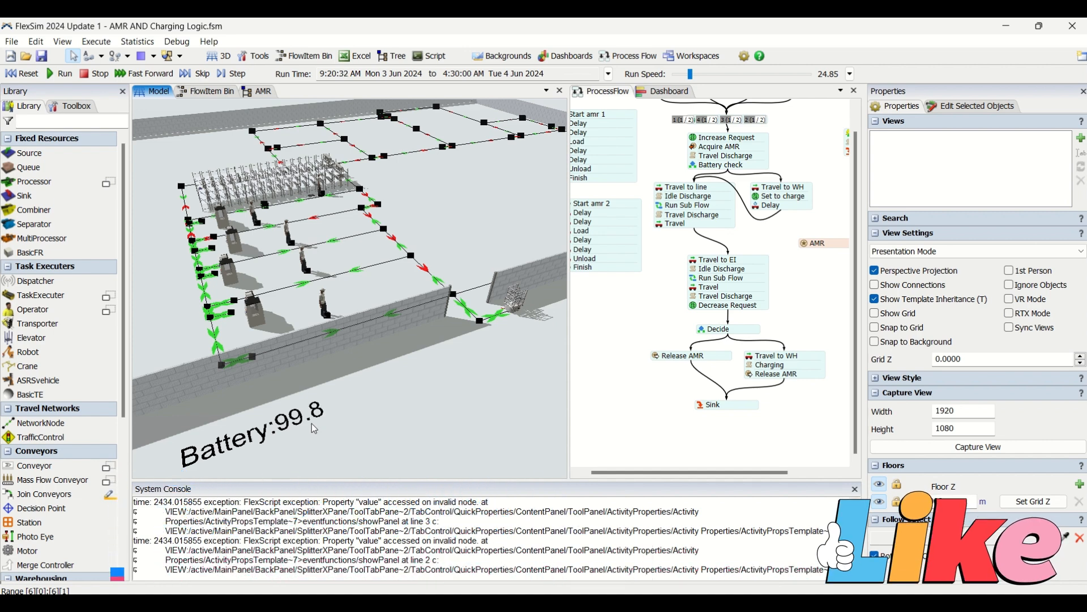
Inspect the AMR's labels in the 3D model and view its parking spot by the wall opening and the battery text.
click(513, 309)
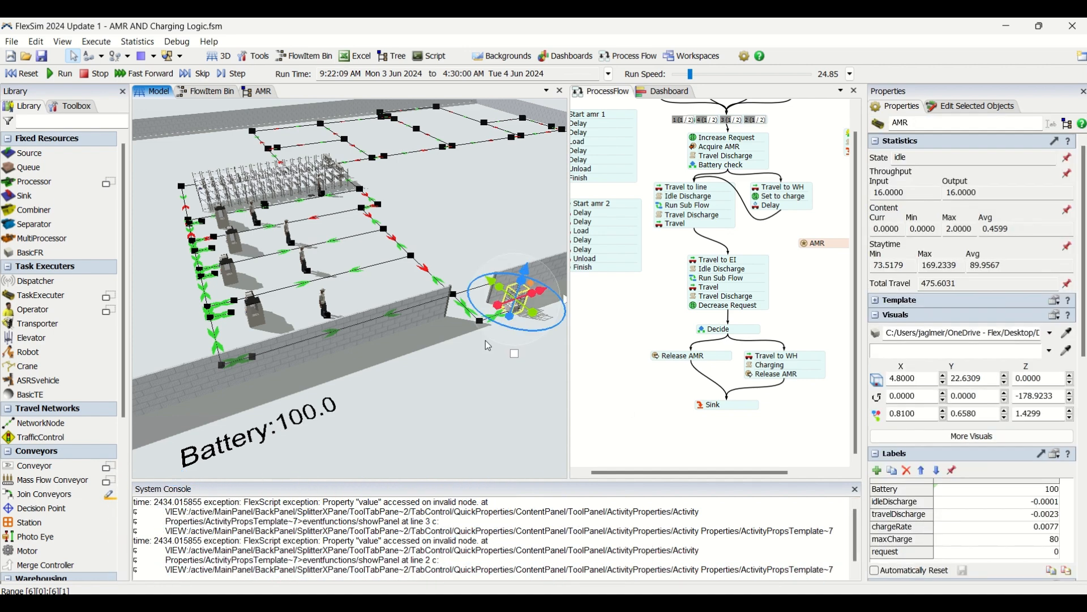
click(432, 351)
drag(430, 355, 447, 359)
drag(416, 191, 477, 213)
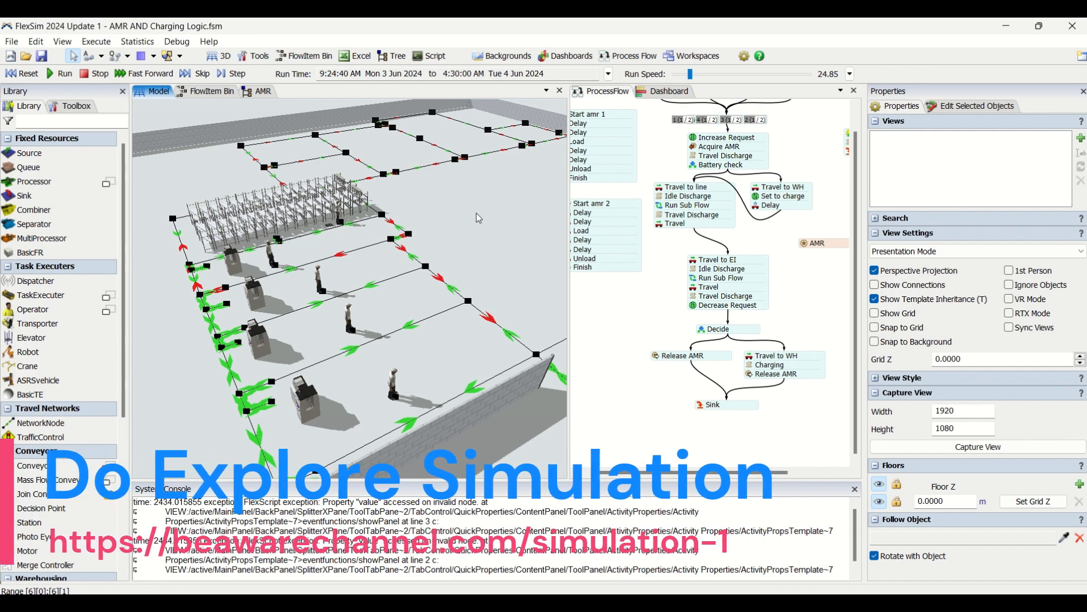
drag(496, 255, 455, 227)
drag(610, 306, 623, 344)
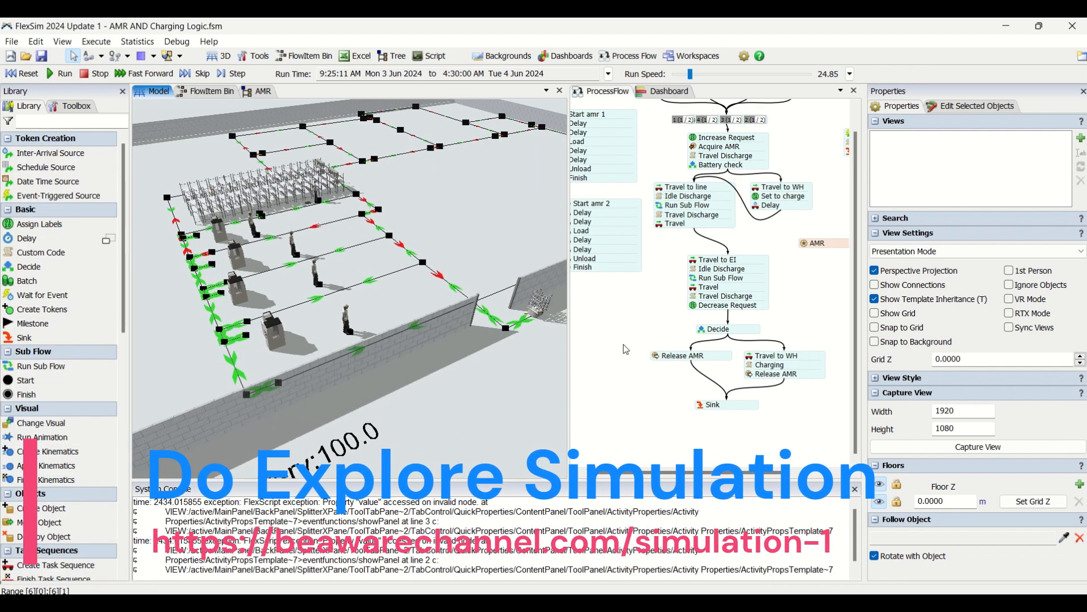
Review the conditional decide settings of the Battery check activity in the process flow and close them.
scroll(623, 344, down, 1)
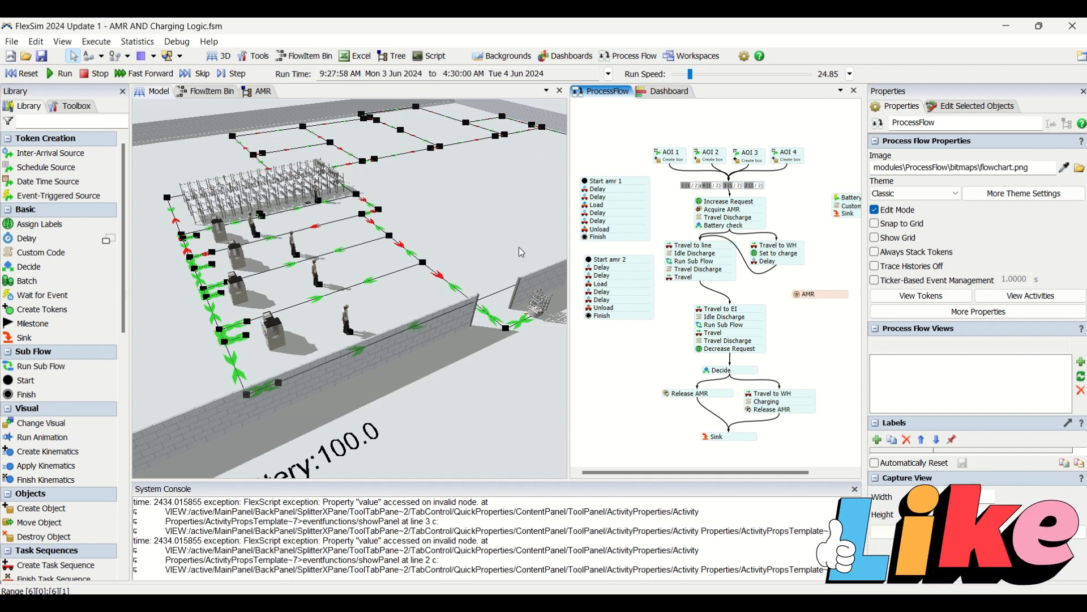
double_click(701, 227)
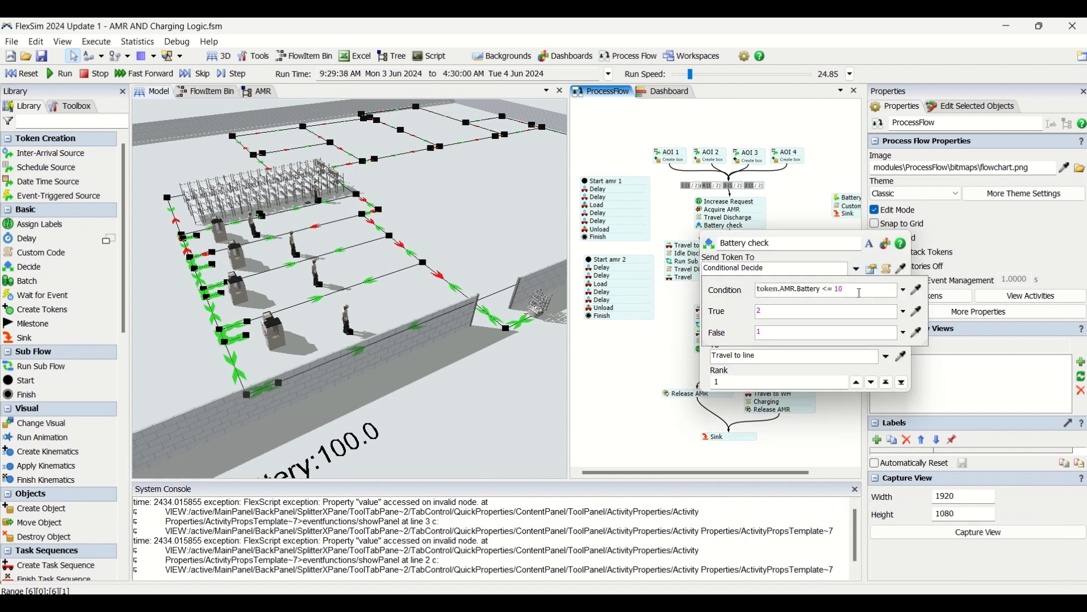
click(807, 225)
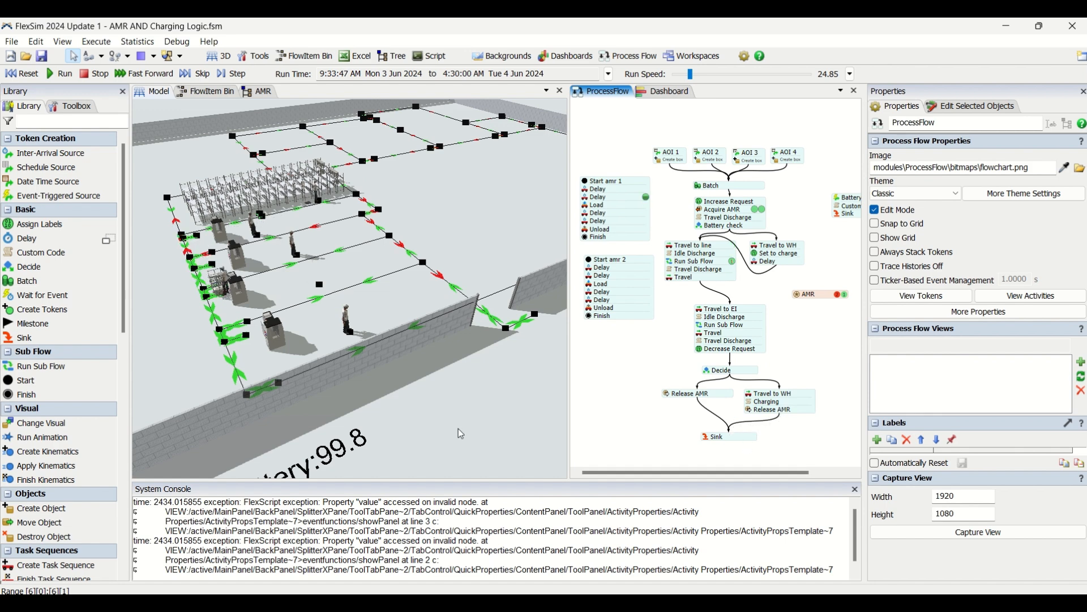
Widen the 3D model view by narrowing the process flow pane beside it.
scroll(461, 372, up, 4)
scroll(460, 373, down, 2)
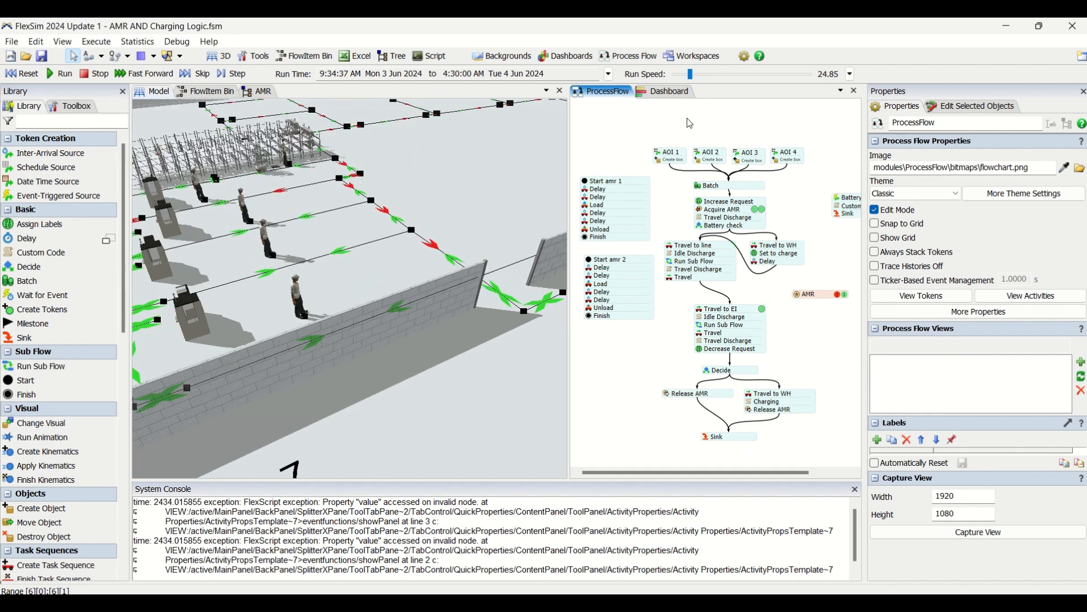
click(566, 154)
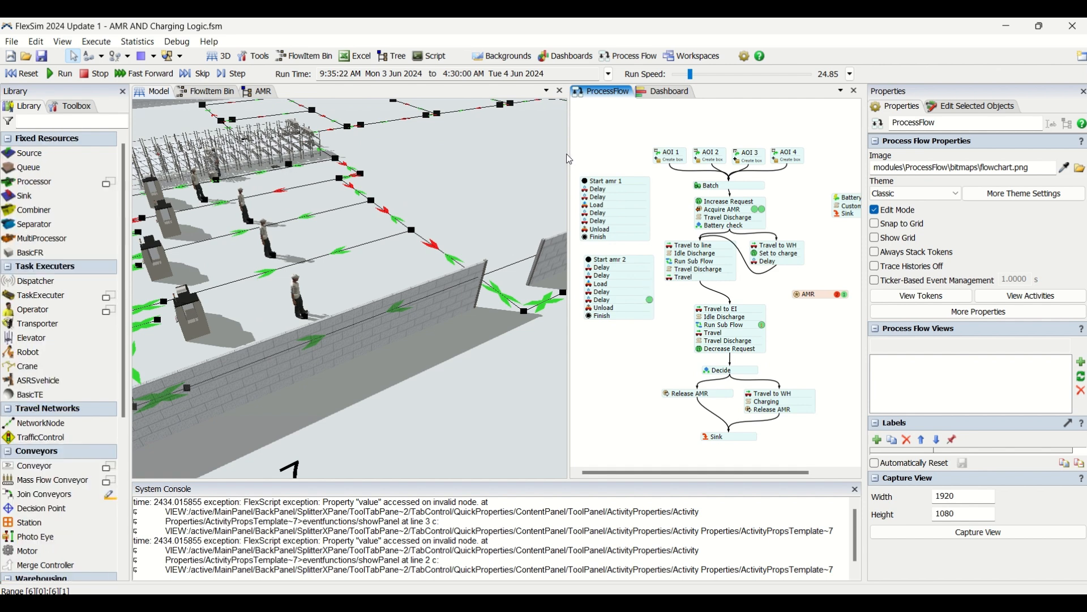
drag(745, 152, 745, 153)
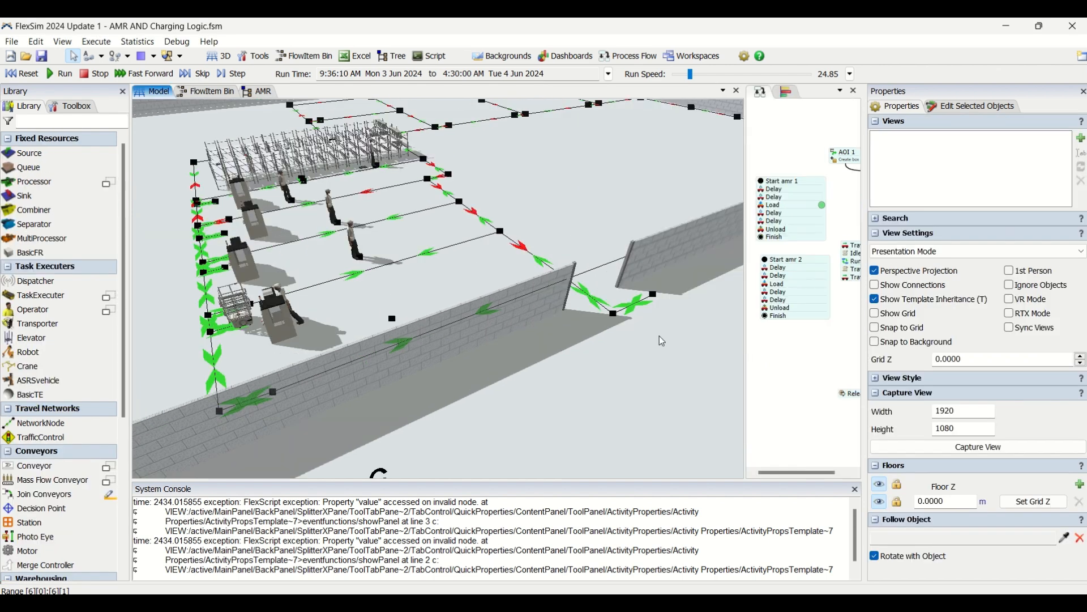
Examine the running 3D model from several sides, covering the machines, operators, racks, AMR travel paths and wall opening.
drag(610, 373, 786, 352)
scroll(623, 372, up, 2)
drag(345, 279, 480, 409)
drag(383, 219, 422, 358)
drag(353, 359, 488, 334)
scroll(488, 334, down, 1)
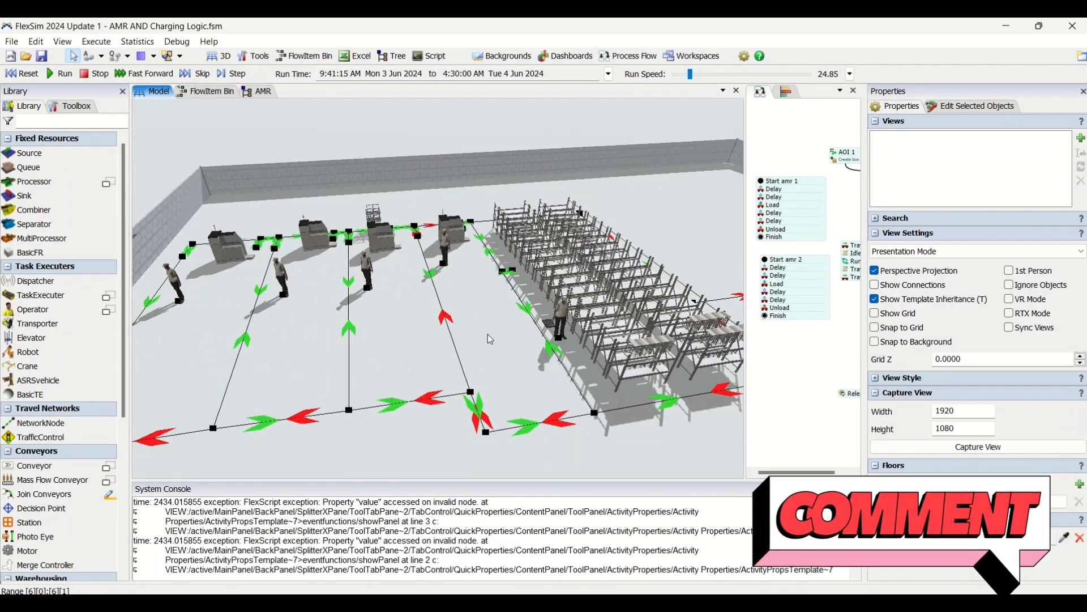
drag(410, 338, 425, 342)
drag(345, 372, 440, 361)
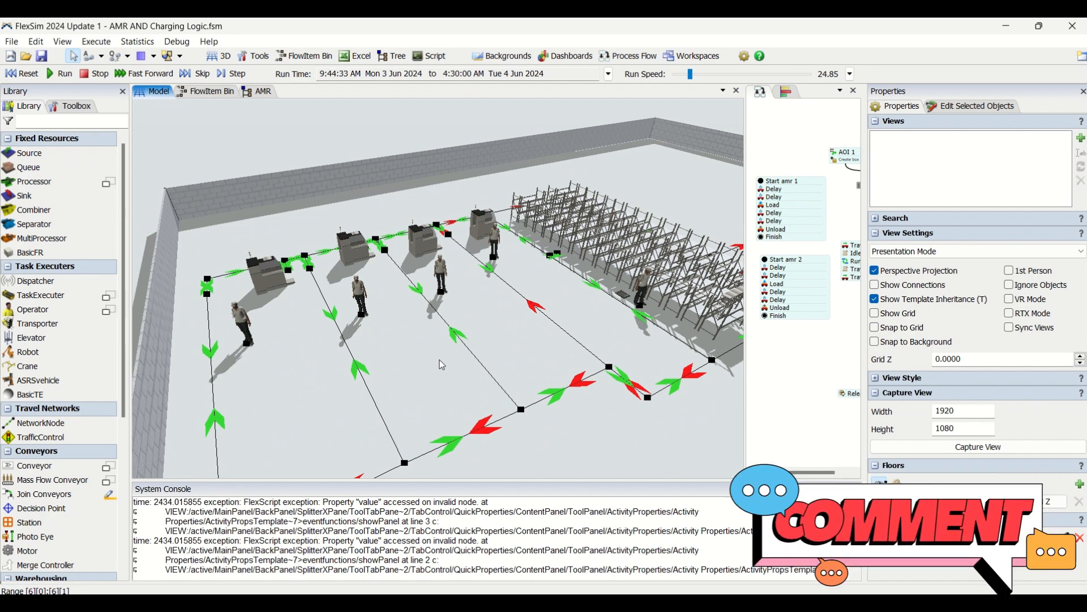
drag(450, 419, 391, 412)
drag(482, 370, 432, 377)
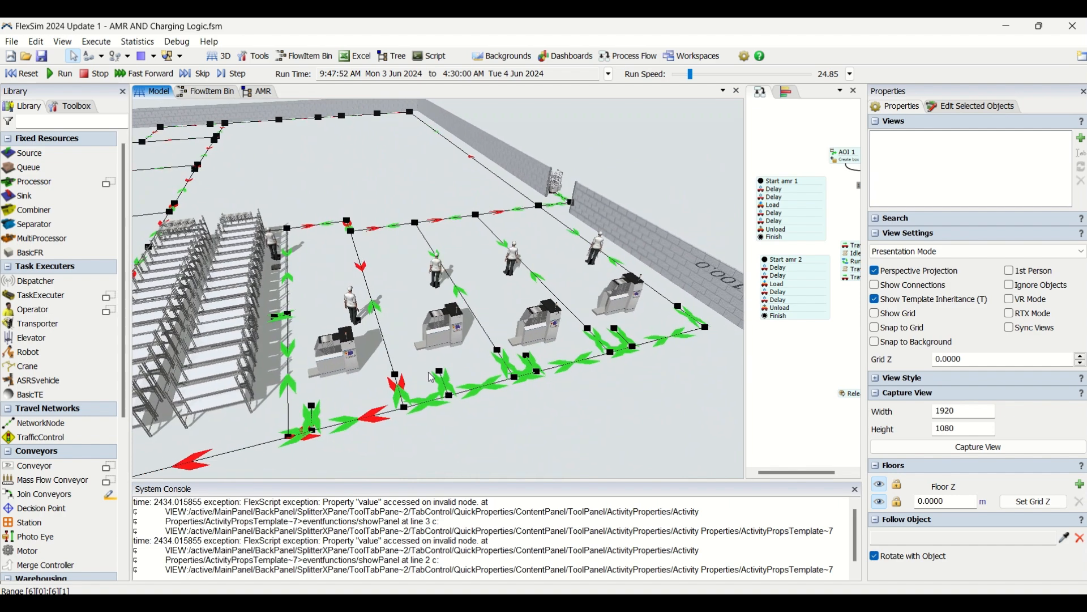